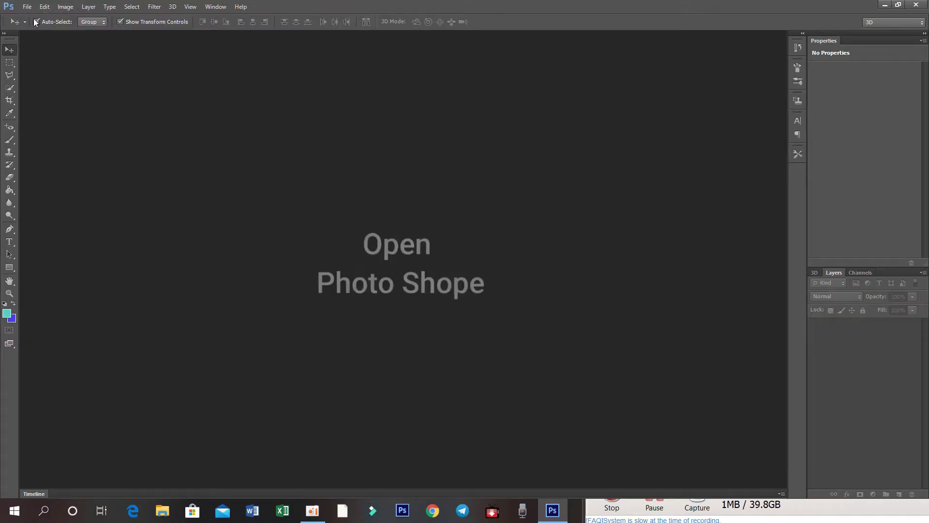
Create a new 15 × 10 cm white RGB document at 300 pixels/inch named abc
left_click(27, 7)
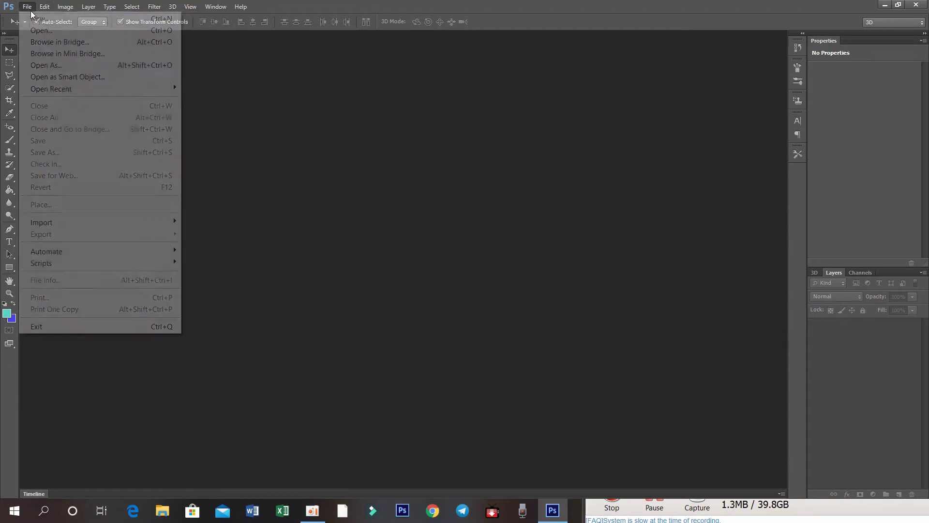
left_click(44, 19)
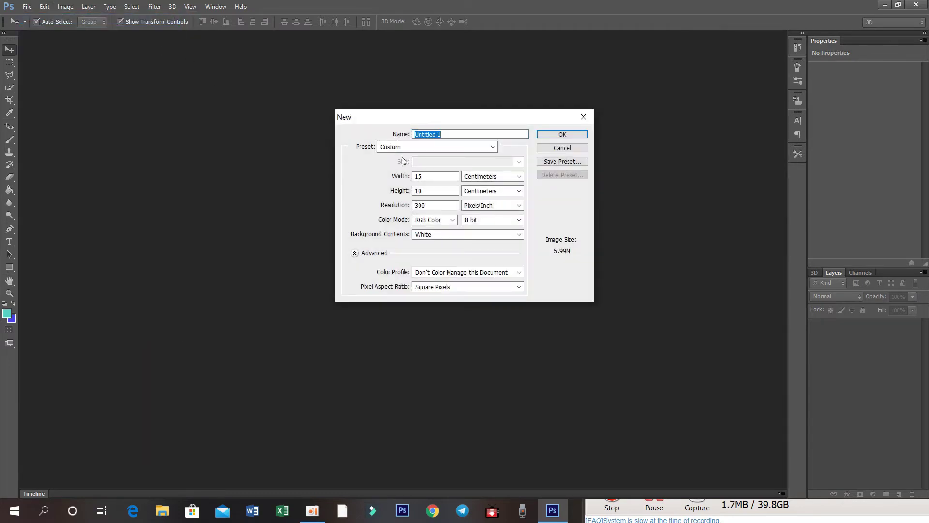
type("abc")
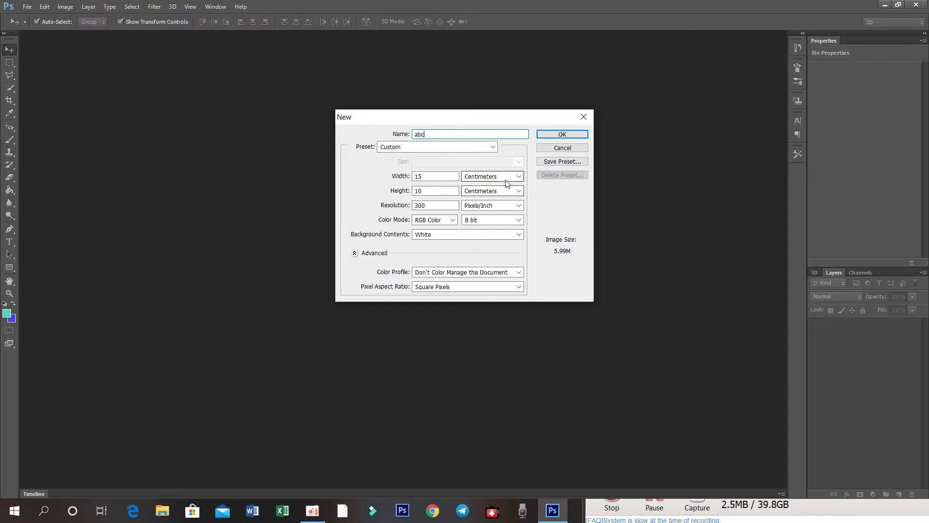
left_click(562, 135)
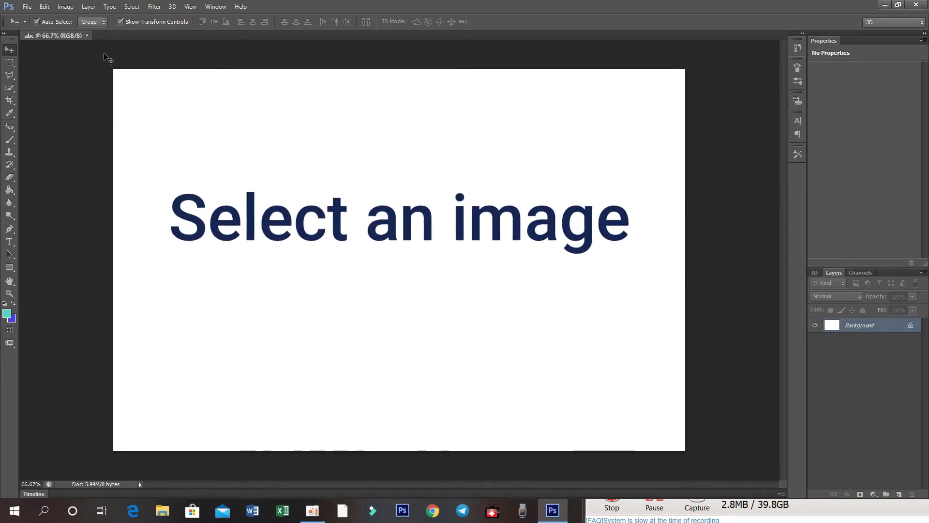
Open the portrait JPEG of the man against a green background from the Downloads folder
left_click(27, 7)
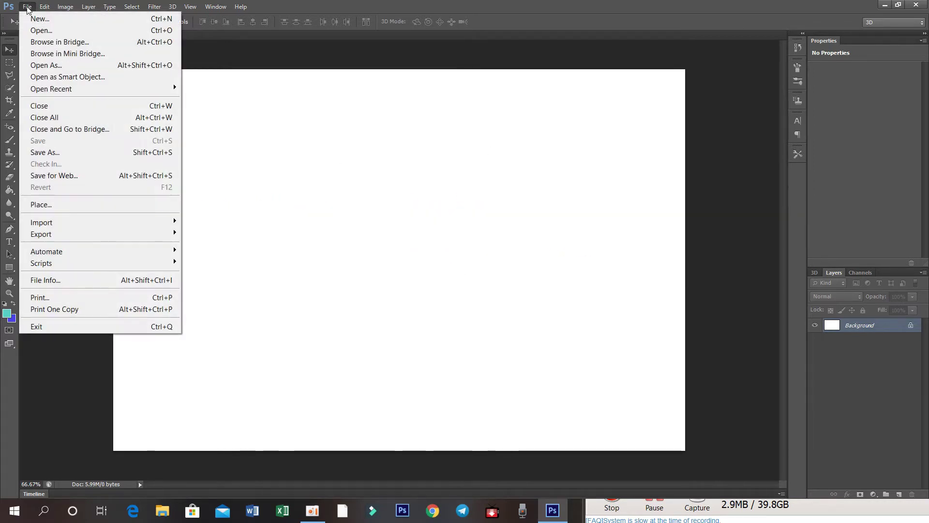
left_click(60, 32)
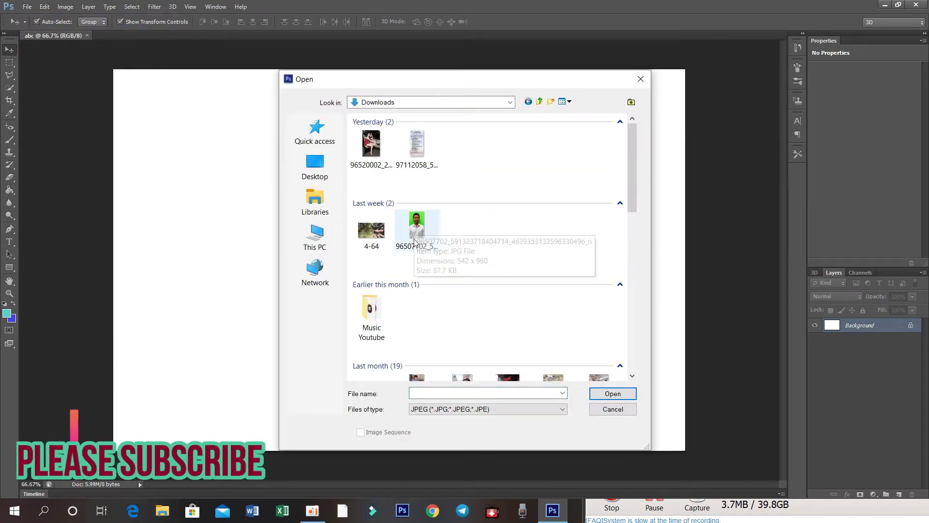
left_click(435, 231)
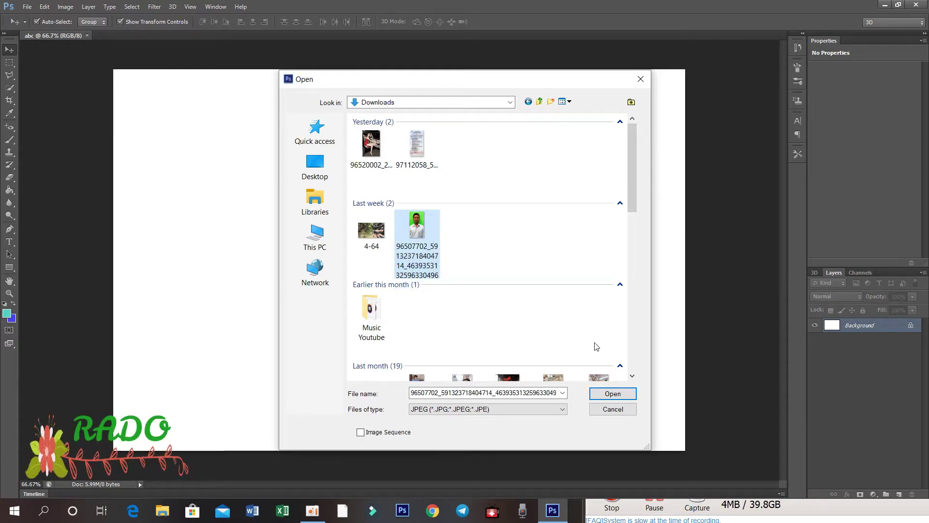
left_click(612, 395)
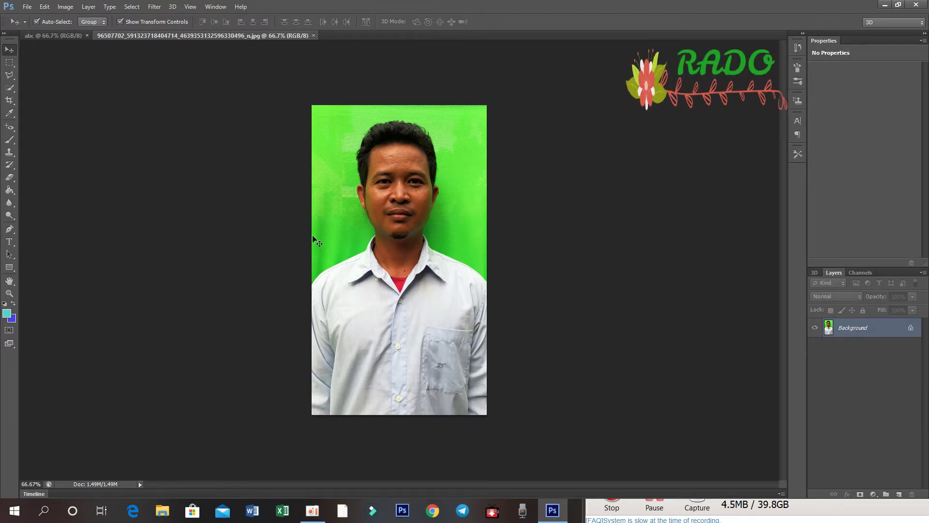
Float the portrait in its own window, copy it onto the abc canvas, and minimize the source window
left_click(68, 36)
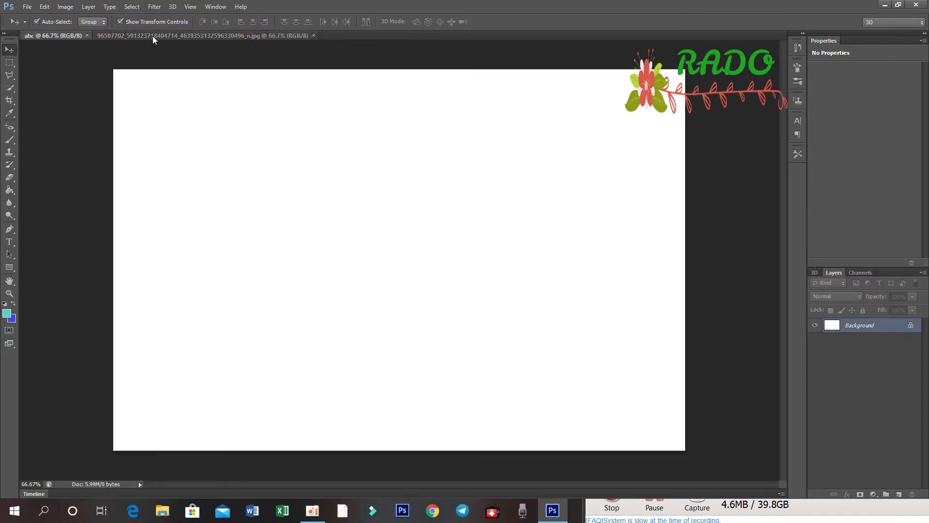
left_click_drag(154, 34, 135, 124)
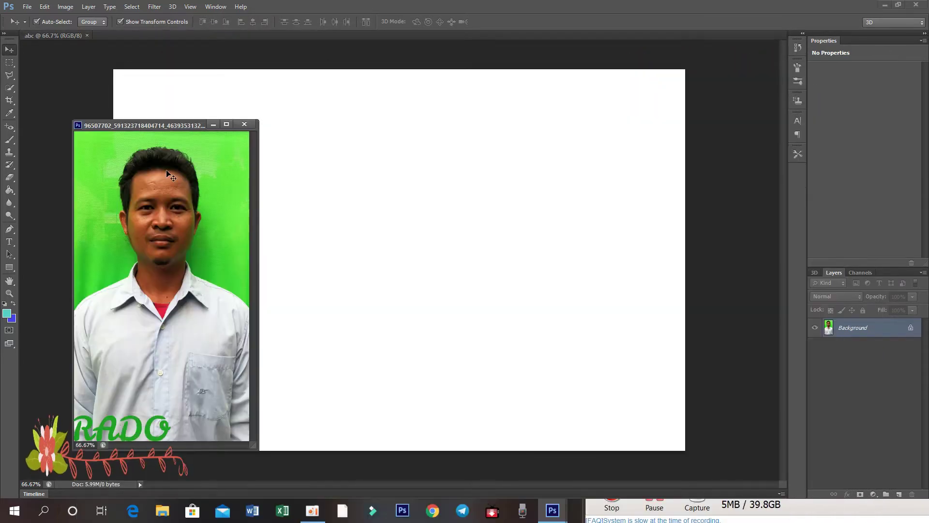
left_click_drag(167, 173, 283, 199)
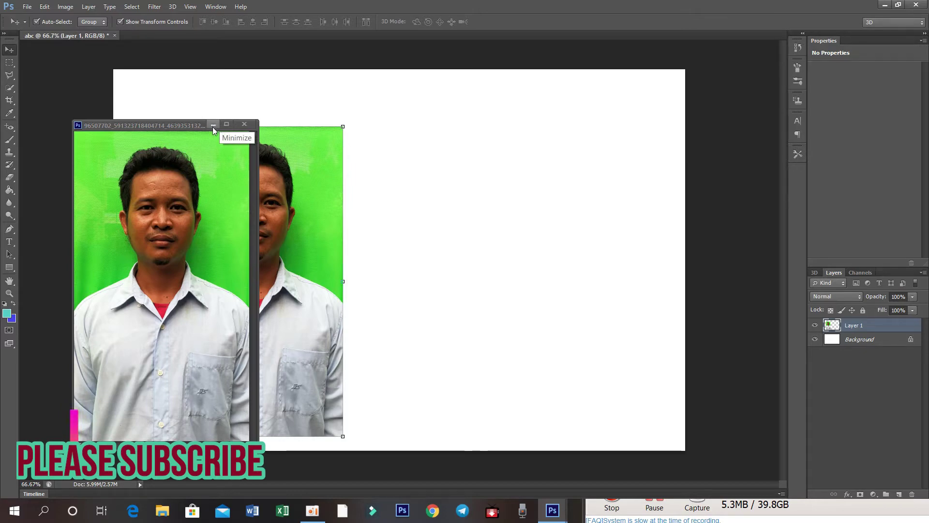
left_click(213, 126)
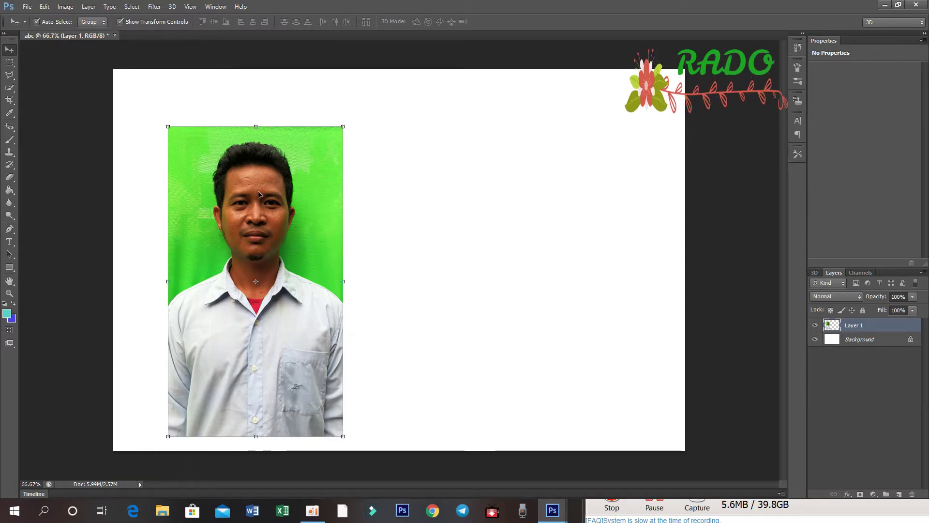
Move the portrait near the left edge of the abc canvas and stretch its width to about 106%
left_click_drag(254, 191, 216, 184)
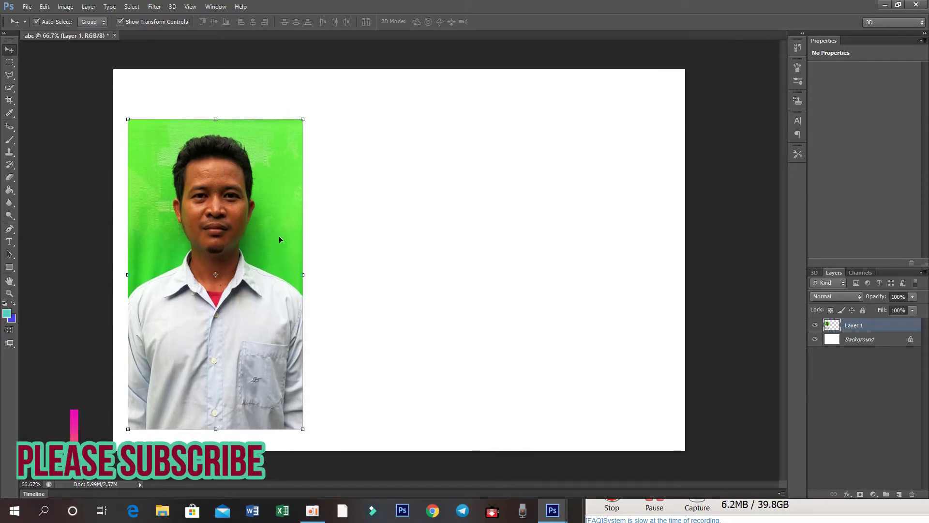
left_click_drag(304, 272, 314, 274)
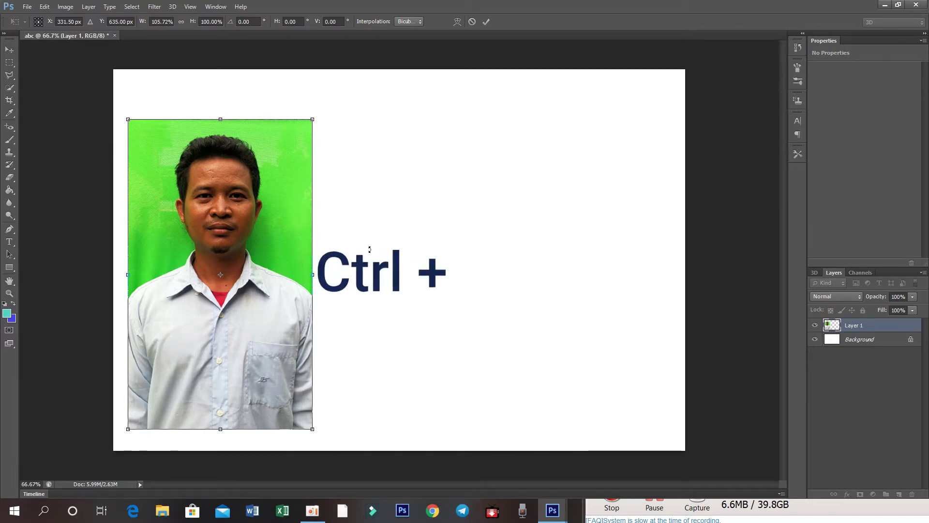
key("ctrl+plus")
key("Return")
Select the man's head and neck down to the collar with Quick Selection, subtracting the red undershirt from the selection
key("w")
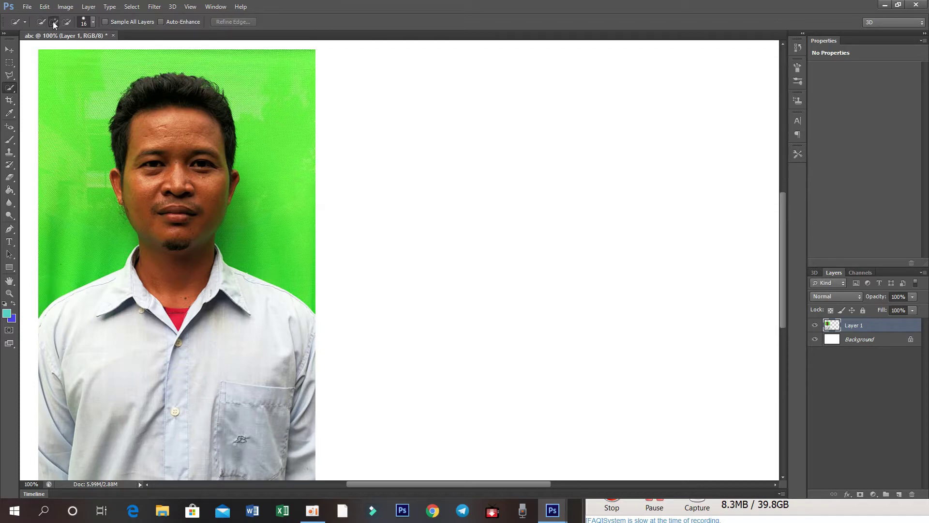
left_click(54, 22)
left_click(131, 132)
mouse_move(160, 129)
left_mouse_down()
mouse_move(136, 143)
mouse_move(221, 108)
mouse_move(228, 155)
left_mouse_up()
mouse_move(181, 199)
left_mouse_down()
mouse_move(164, 228)
mouse_move(174, 271)
mouse_move(198, 212)
left_mouse_up()
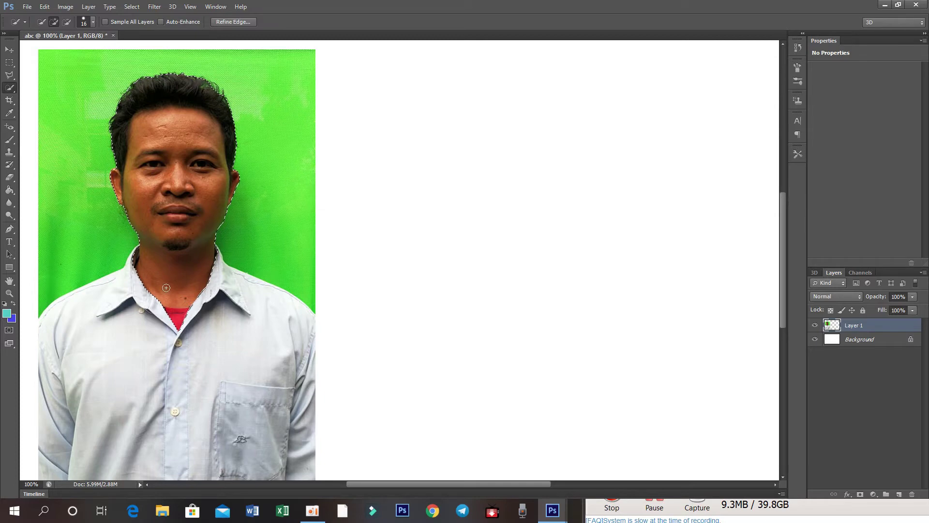
left_click(67, 21)
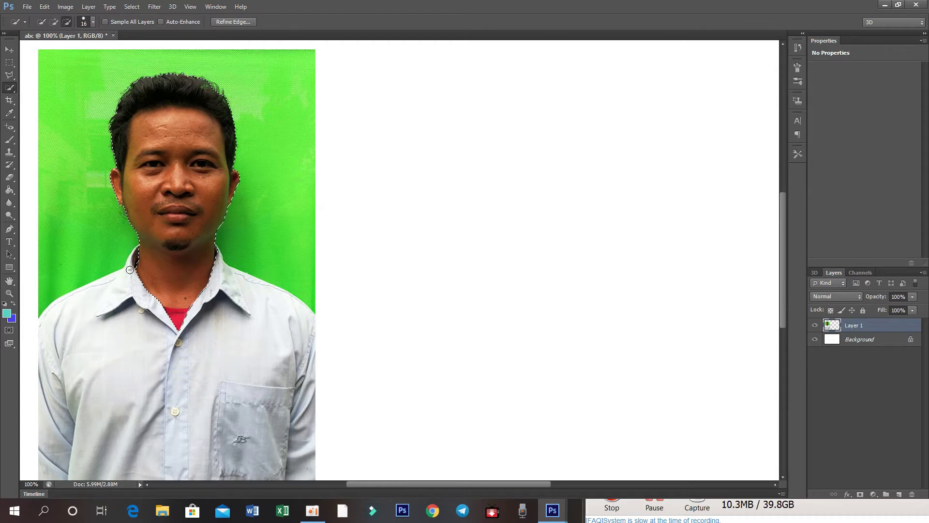
left_click(172, 333, "alt")
Move the selected head and neck off the portrait onto the blank white area to its right
left_click(9, 50)
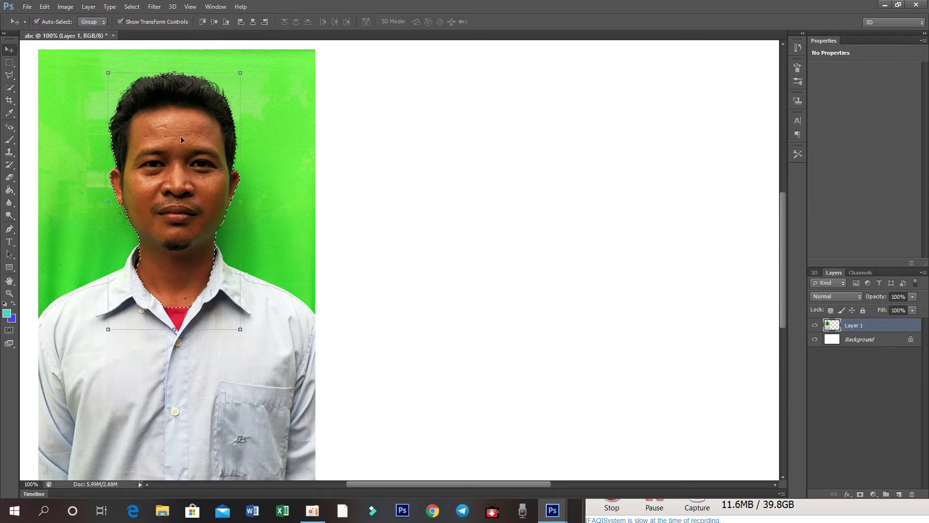
left_click_drag(181, 136, 542, 132)
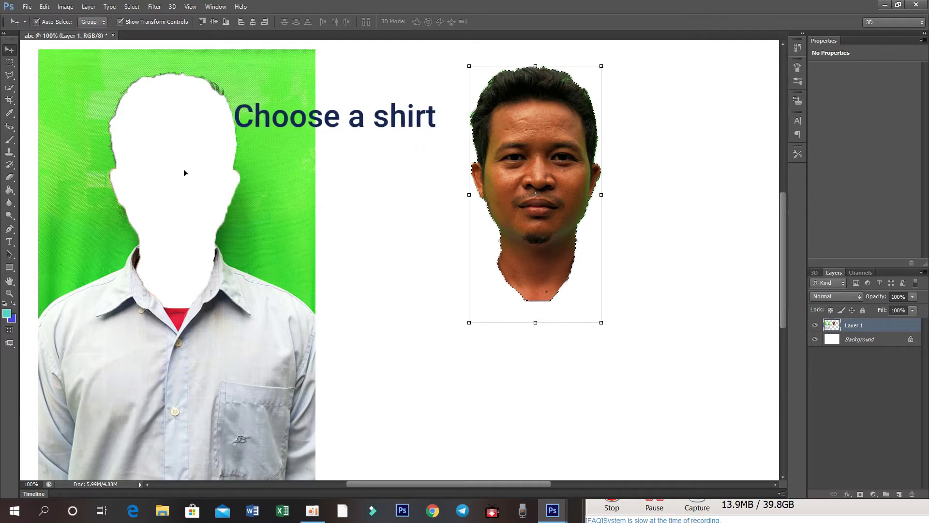
key("ctrl+minus")
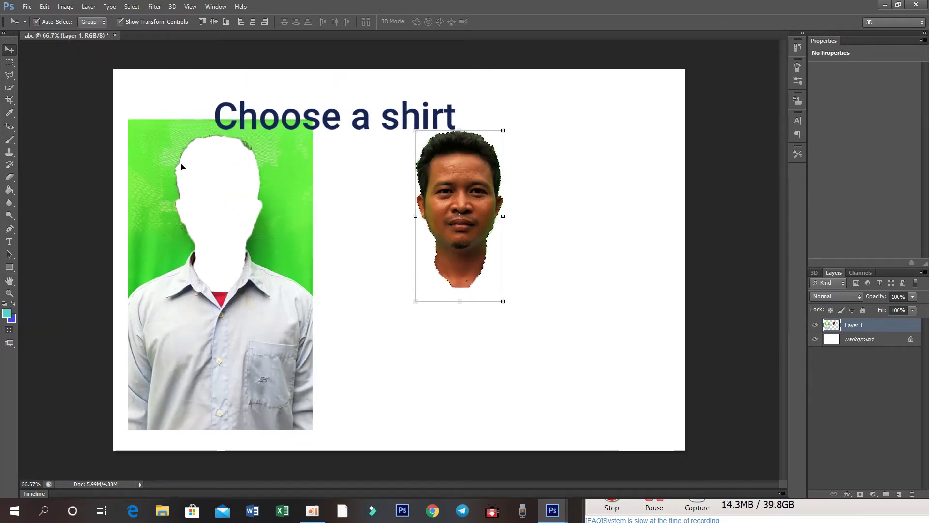
left_click(84, 63)
Open the JPEG sheet of six suit templates from the Downloads folder
left_click(27, 7)
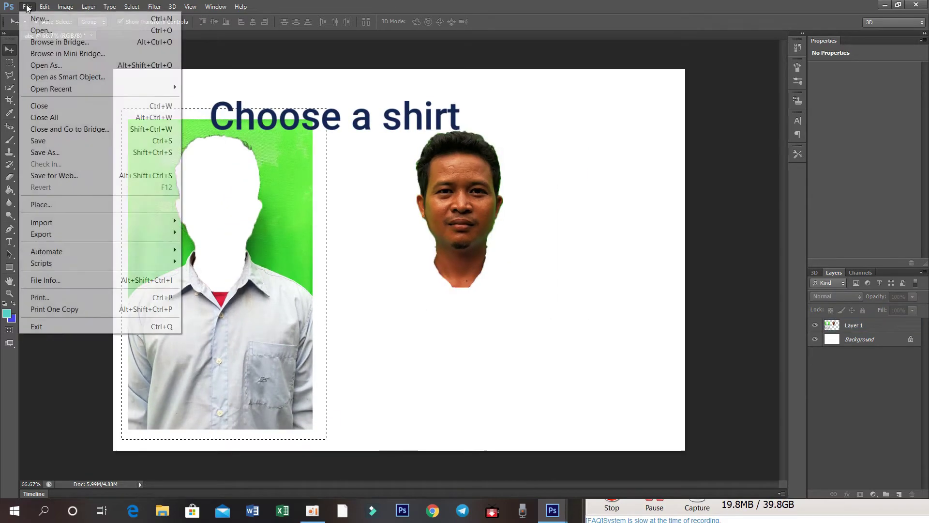
left_click(62, 32)
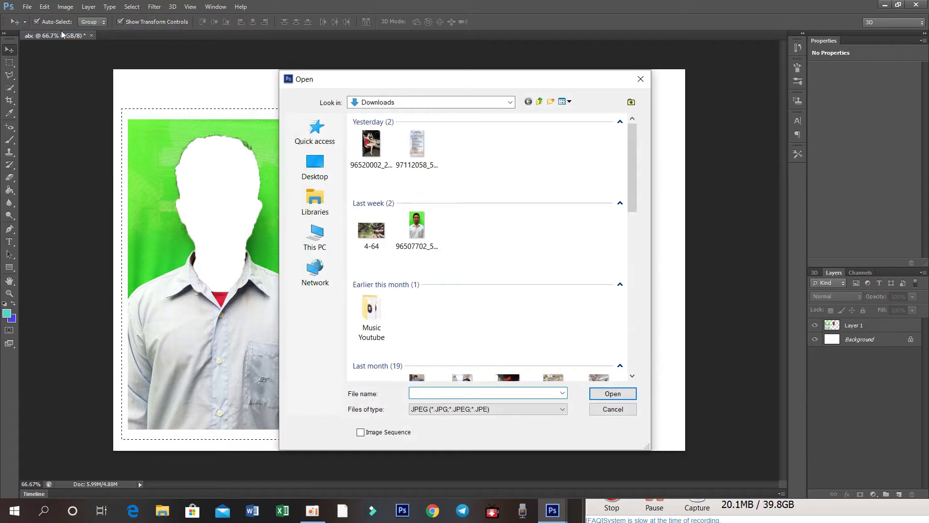
left_click_drag(634, 159, 652, 314)
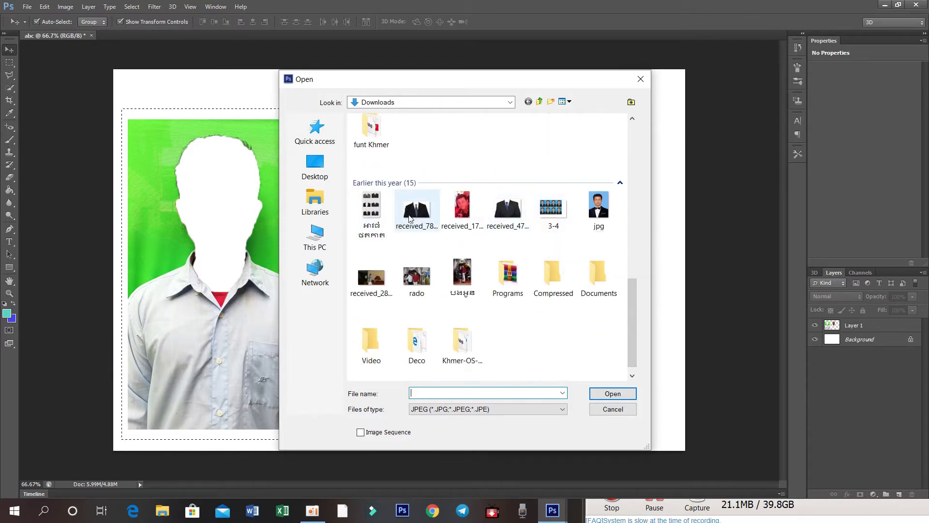
left_click(372, 211)
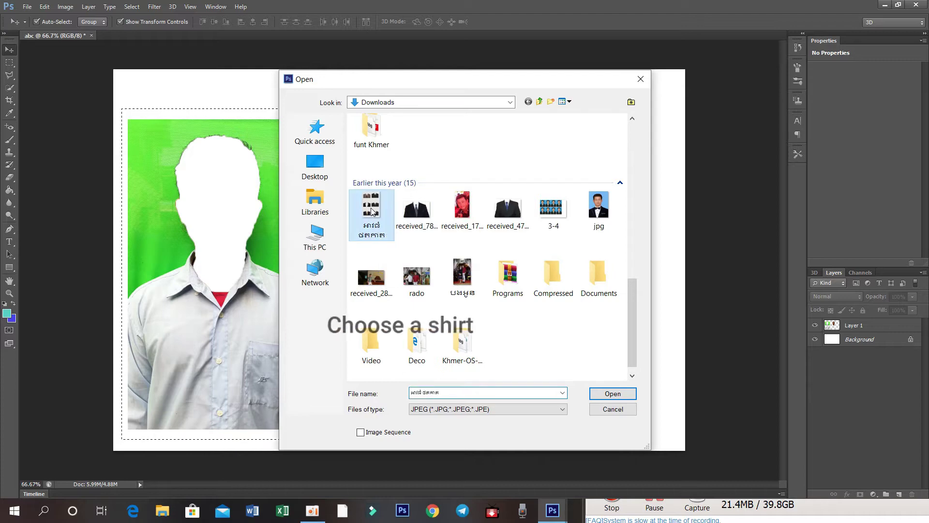
left_click(615, 393)
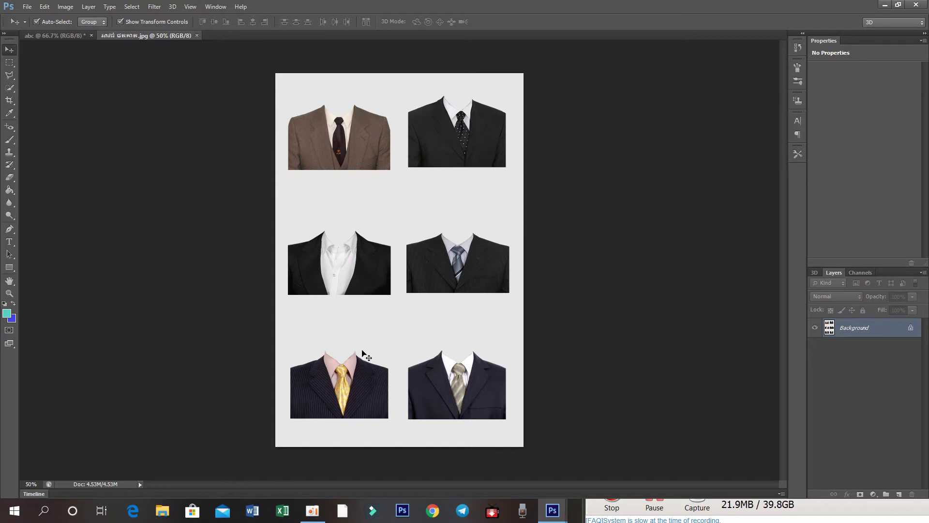
Select the navy jacket of the bottom-right suit on the template sheet using additive Quick Selection
left_click(10, 88)
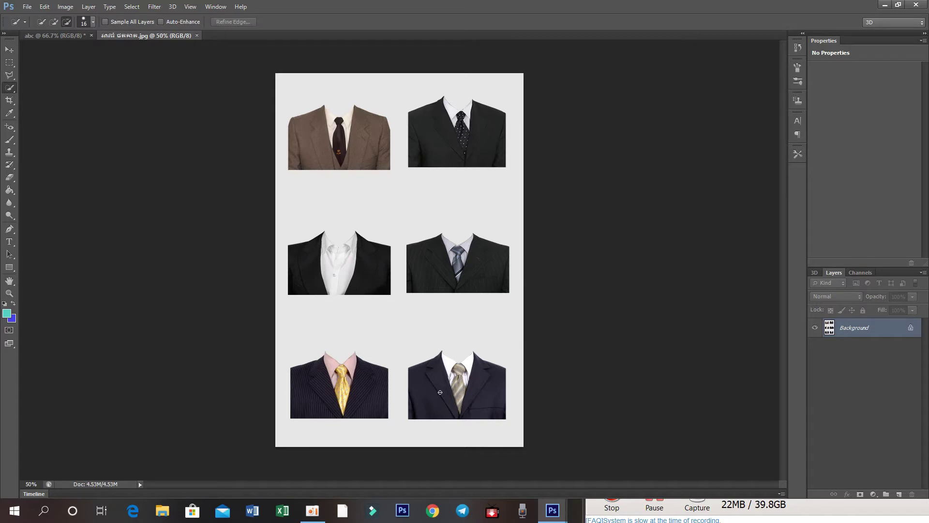
key("ctrl+plus")
key("ctrl+plus")
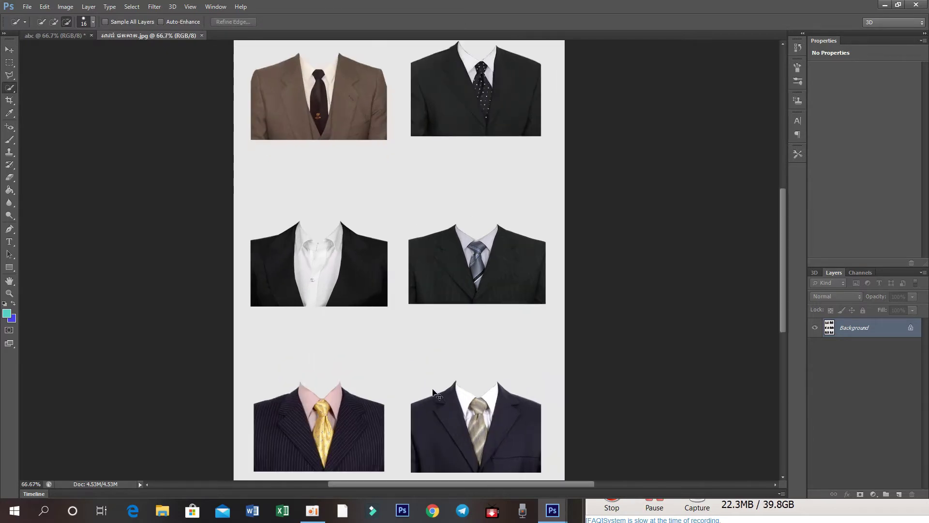
left_click_drag(784, 292, 792, 344)
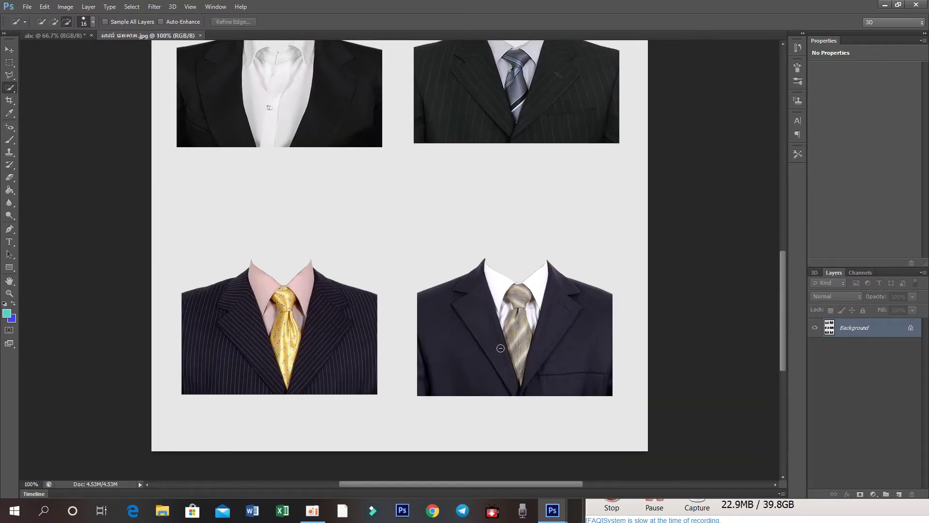
left_click(54, 23)
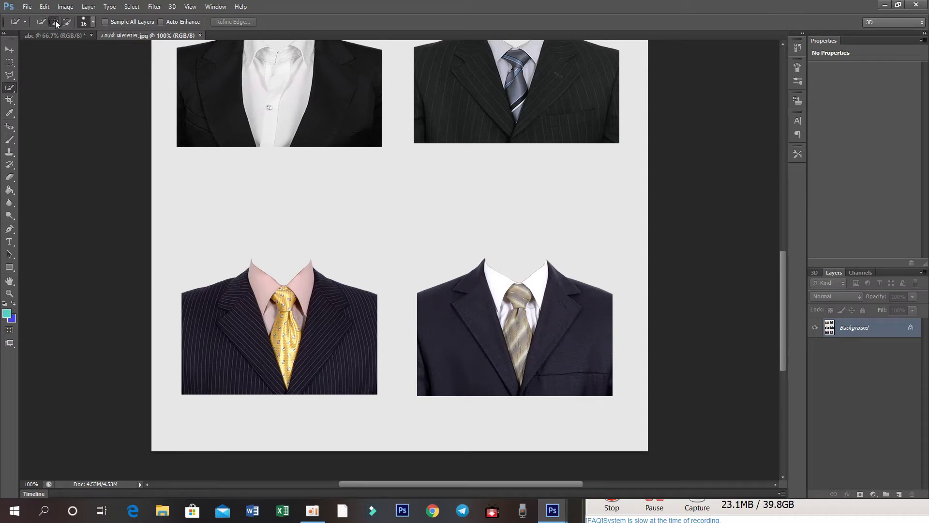
left_click(448, 312)
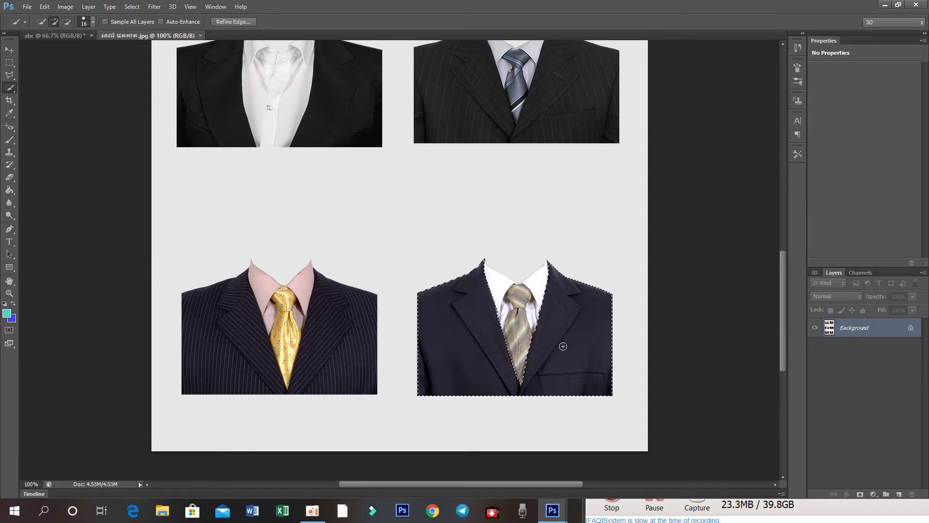
Add the striped tie and white shirt collar to the navy jacket selection so it covers the whole suit
left_click_drag(563, 346, 514, 347)
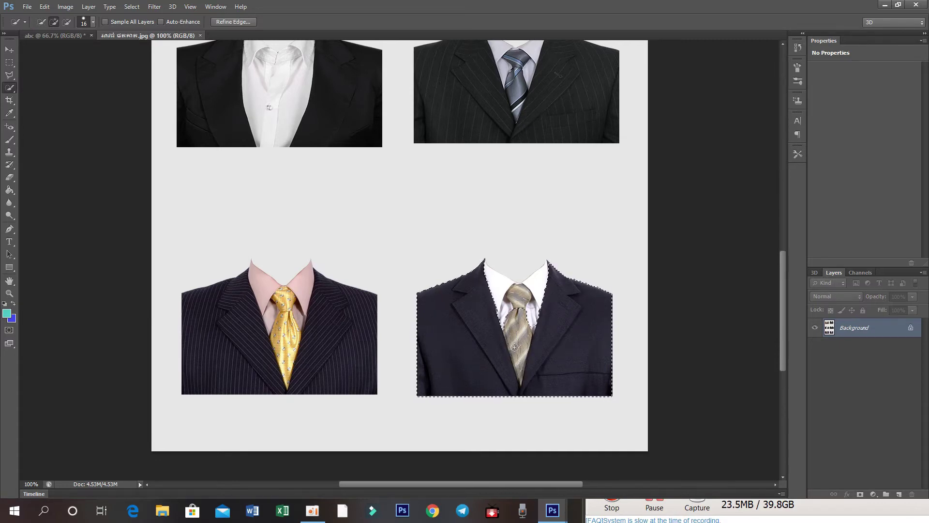
key("ctrl+plus")
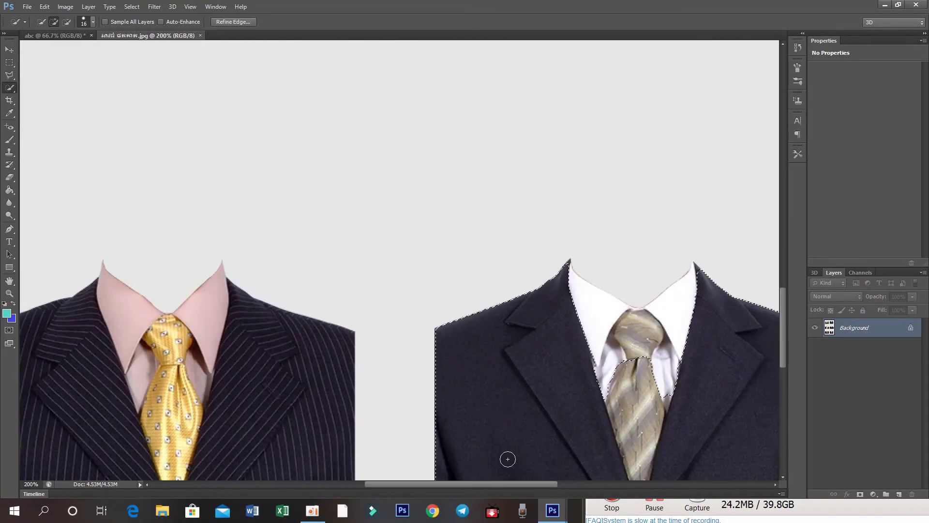
left_click_drag(512, 483, 542, 480)
left_click_drag(783, 342, 784, 363)
left_click_drag(566, 485, 583, 483)
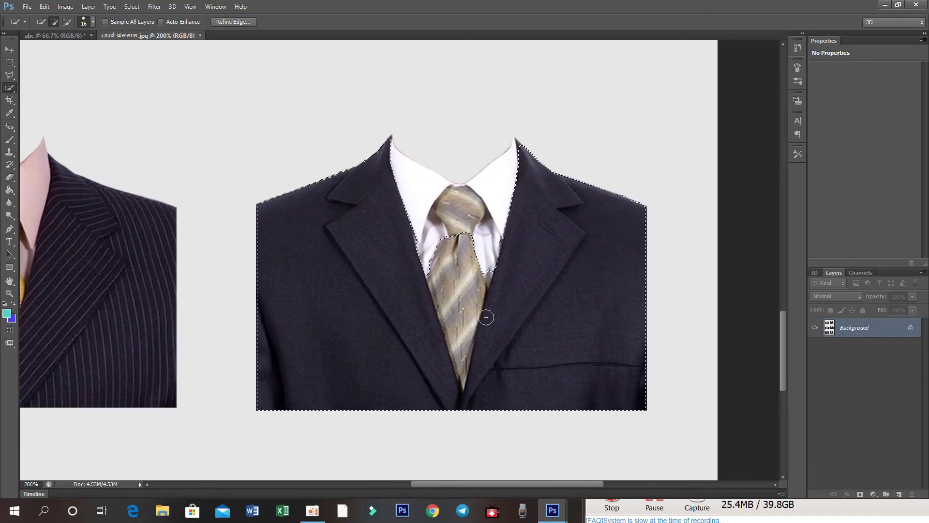
mouse_move(486, 317)
left_mouse_down()
mouse_move(481, 254)
mouse_move(499, 215)
left_mouse_up()
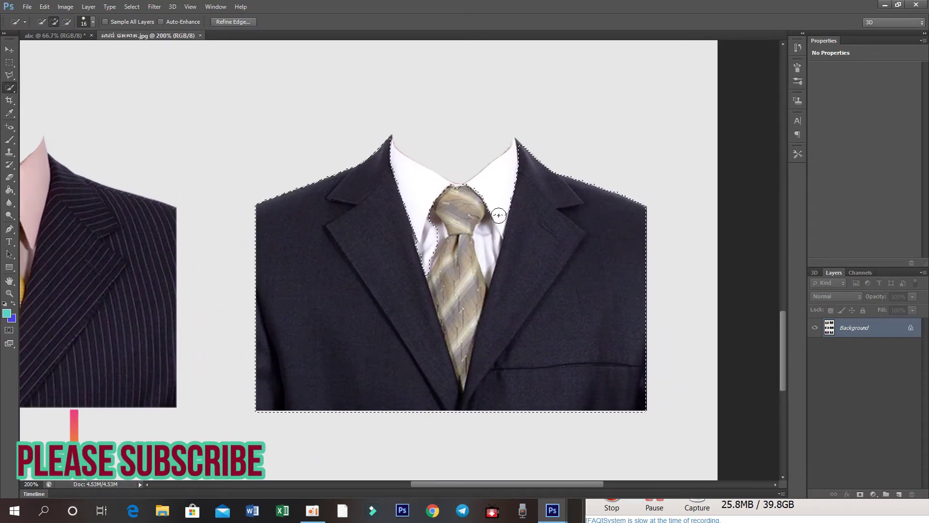
mouse_move(412, 215)
left_mouse_down()
mouse_move(424, 269)
mouse_move(409, 201)
mouse_move(453, 194)
mouse_move(391, 146)
left_mouse_up()
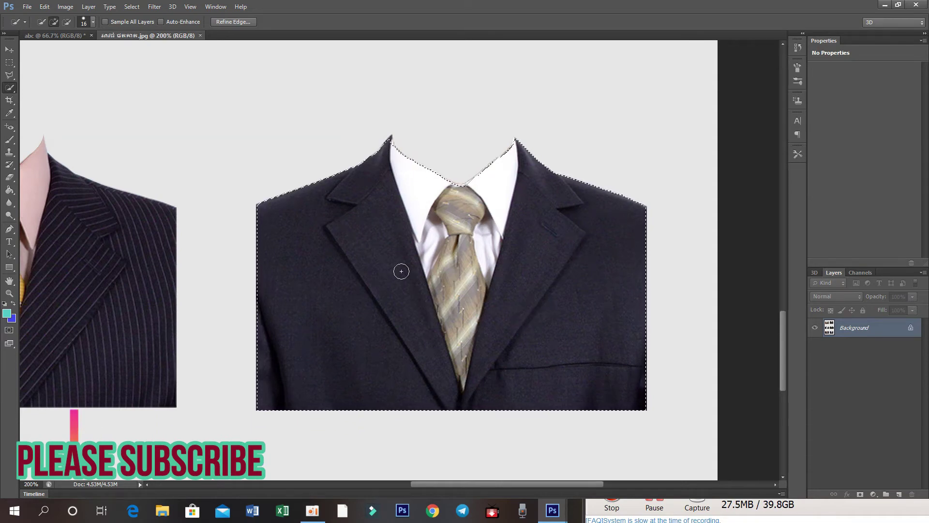
Move the selected suit into the abc portrait document and stretch it beneath the head to about 134% width and 123% height
left_click(9, 50)
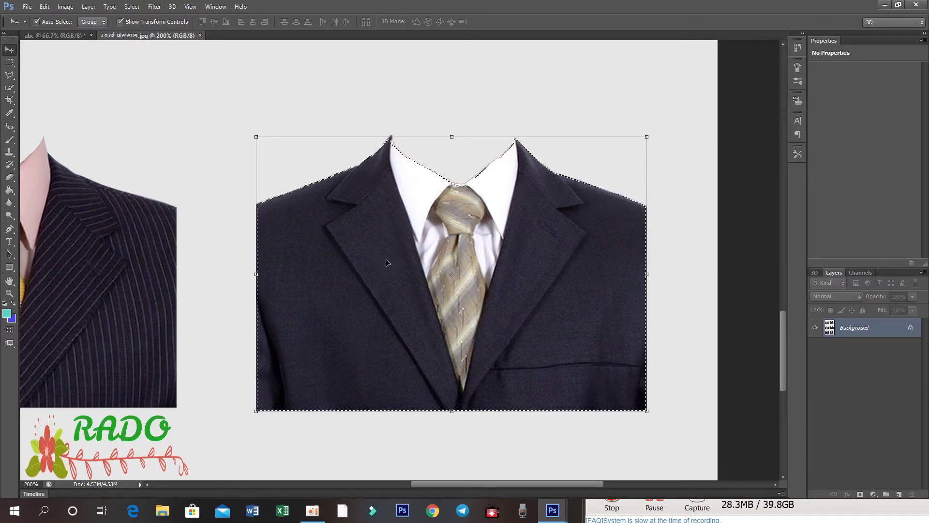
left_click_drag(386, 263, 426, 297)
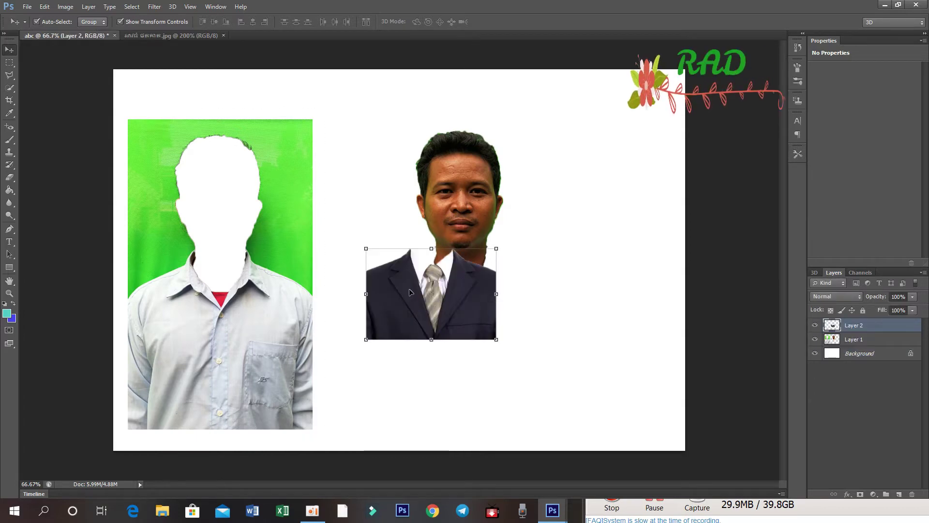
left_click(494, 293)
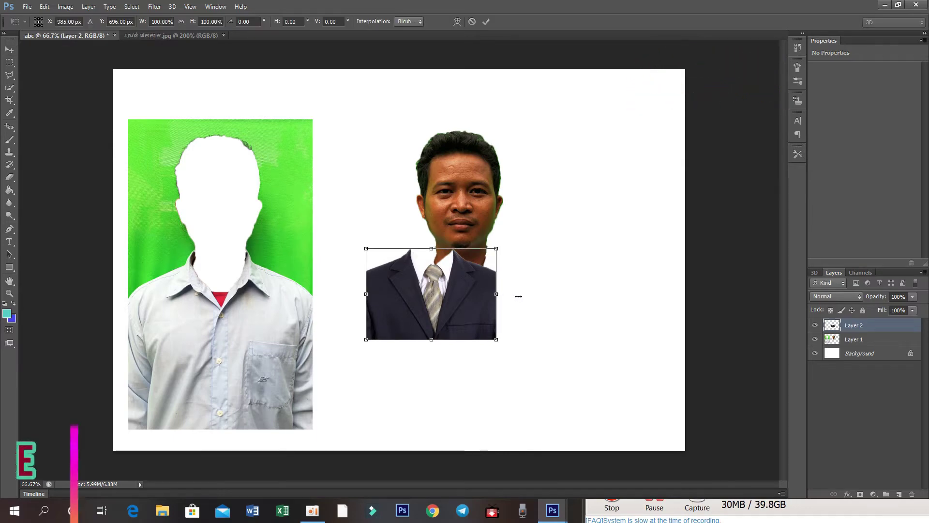
left_click_drag(519, 295, 551, 299)
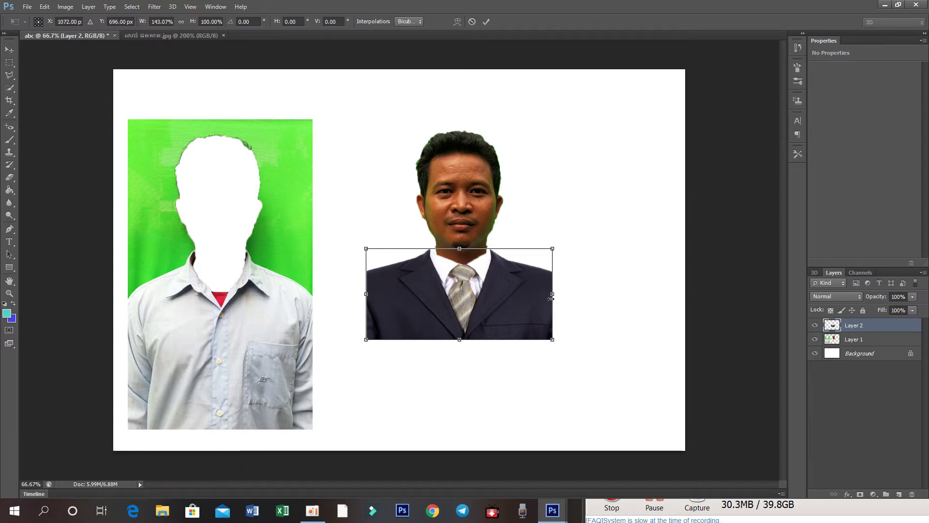
left_click_drag(459, 339, 460, 359)
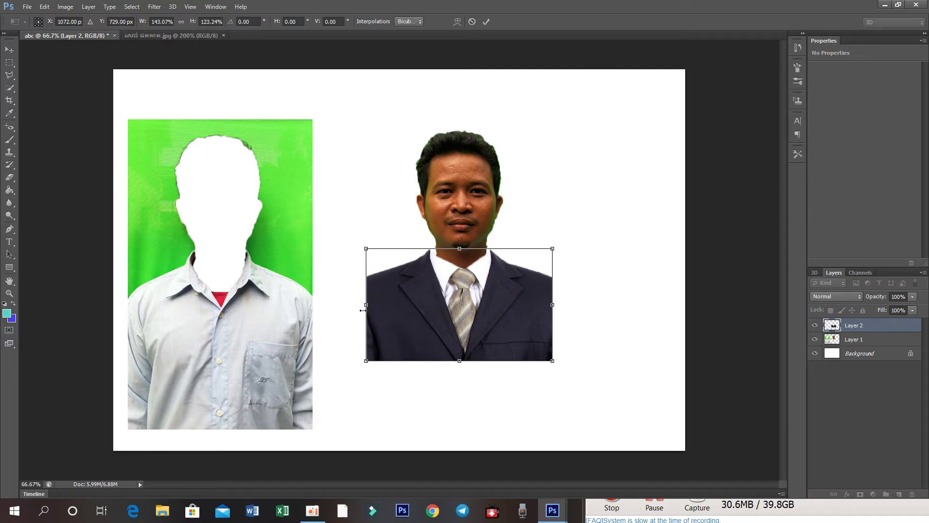
left_click_drag(366, 304, 375, 304)
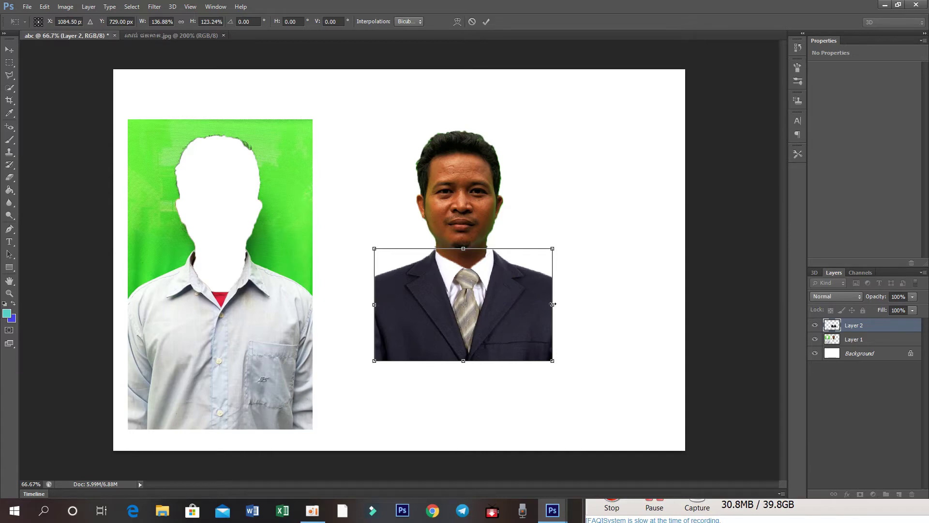
left_click_drag(551, 304, 547, 304)
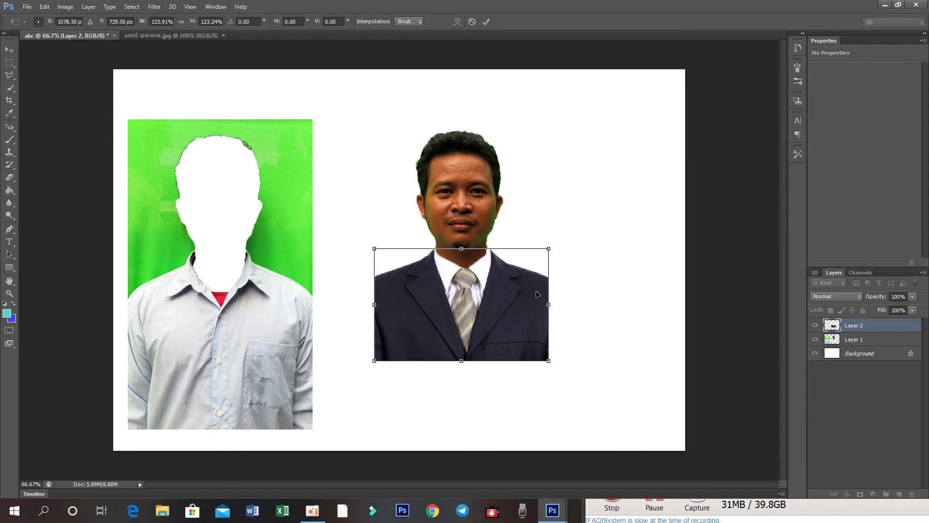
Narrow the suit to about 127% width and raise its upper edge slightly to fit the collar to the neck
key("ctrl+plus")
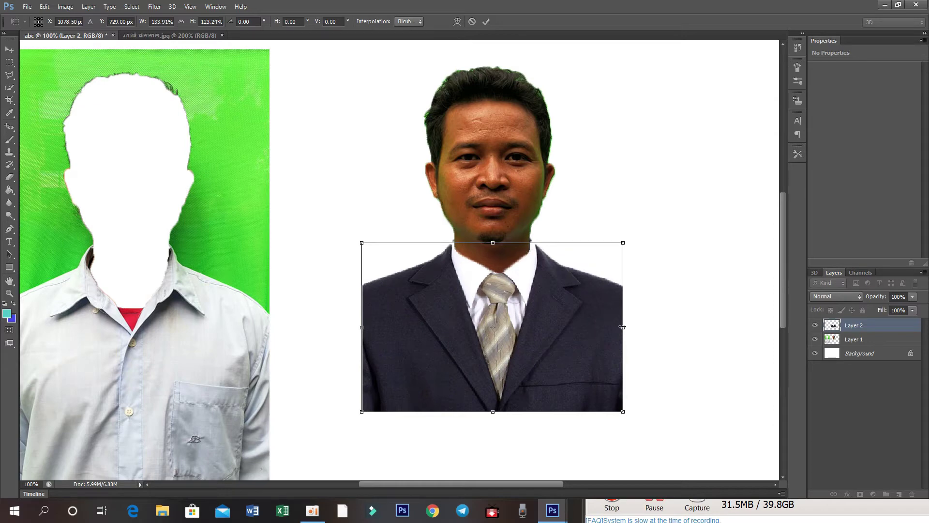
left_click_drag(622, 328, 614, 326)
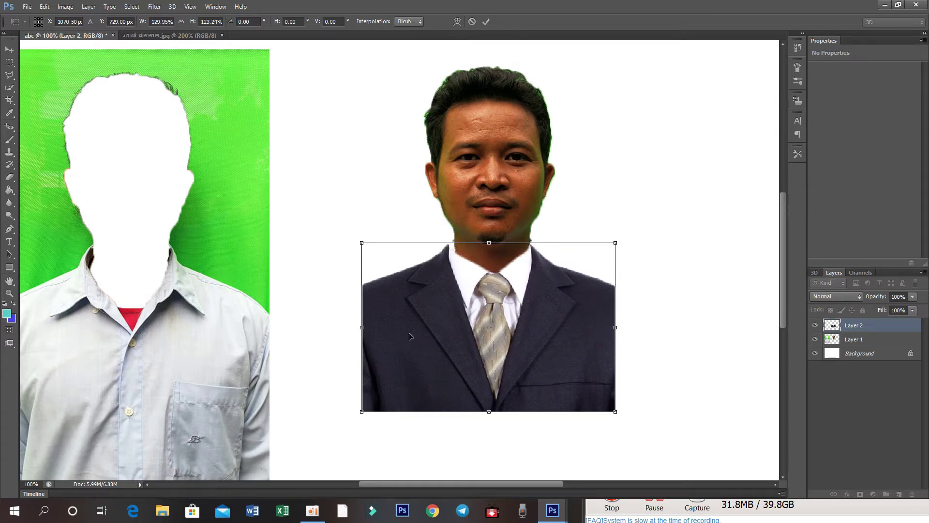
left_click_drag(362, 328, 367, 327)
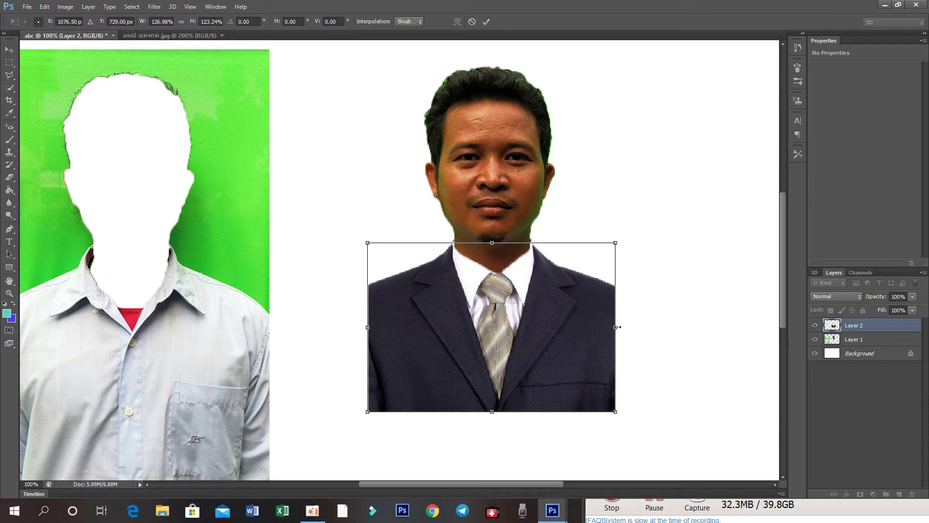
left_click_drag(616, 326, 616, 324)
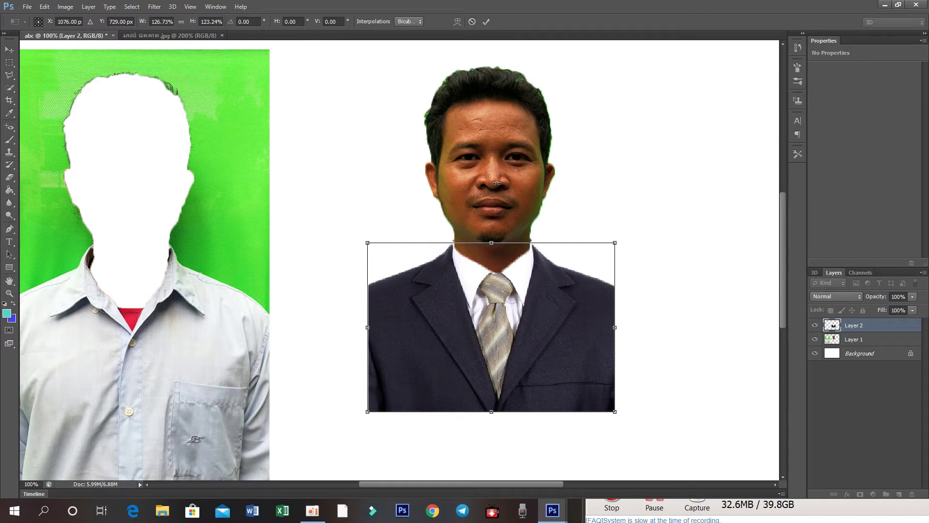
left_click(485, 22)
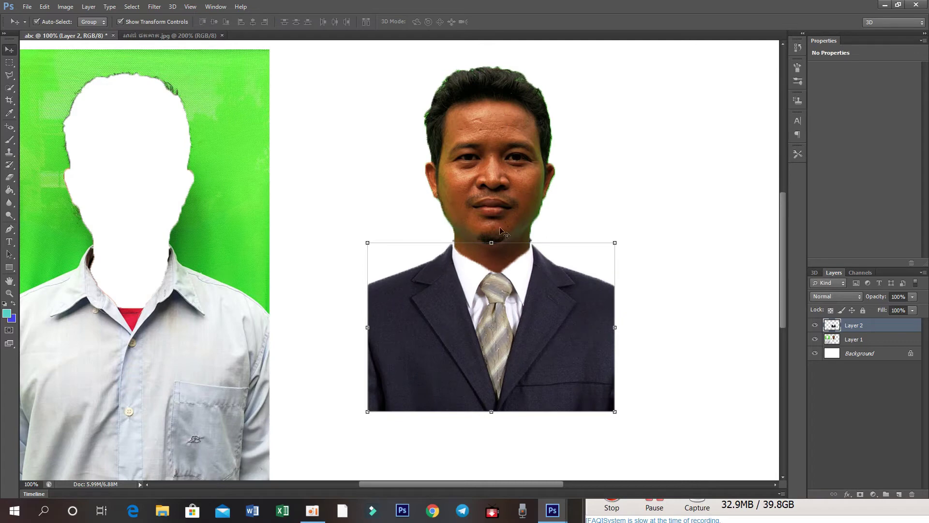
left_click_drag(492, 242, 491, 240)
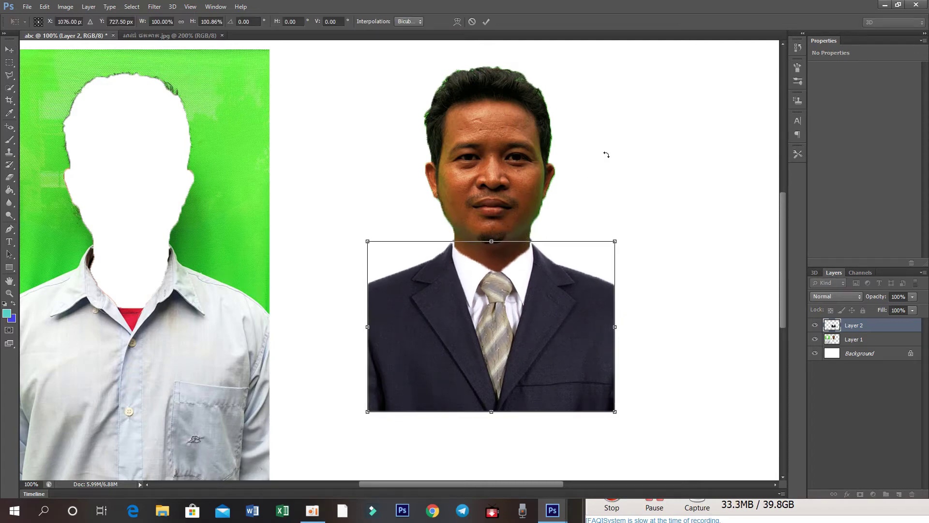
left_click(486, 21)
left_click(501, 157)
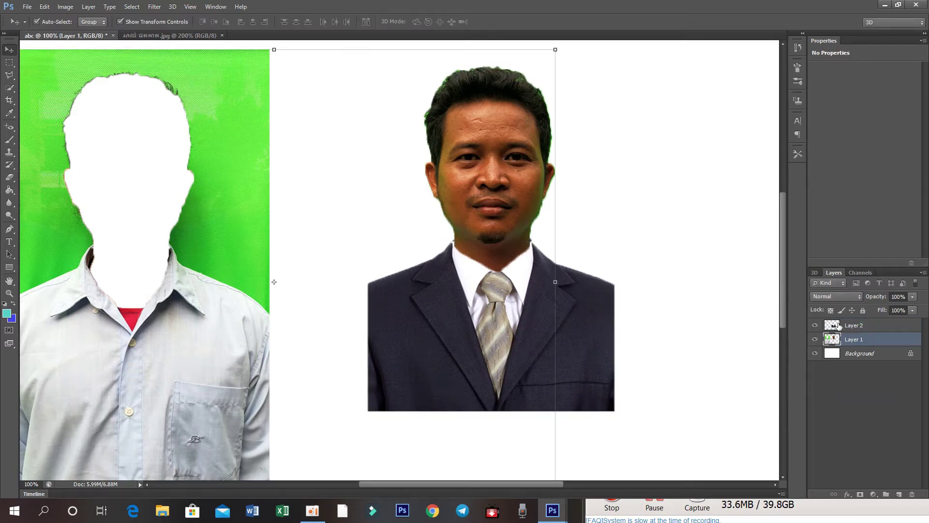
left_click(839, 326)
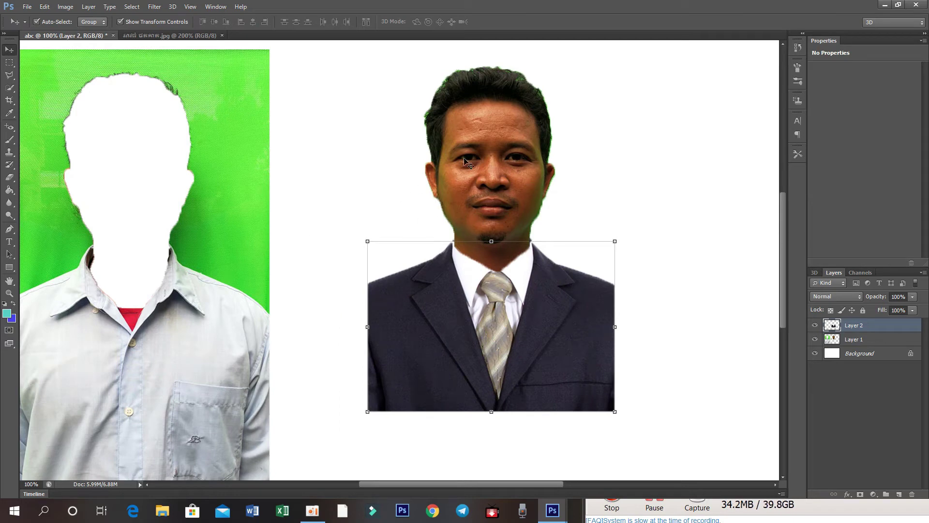
left_click(594, 154)
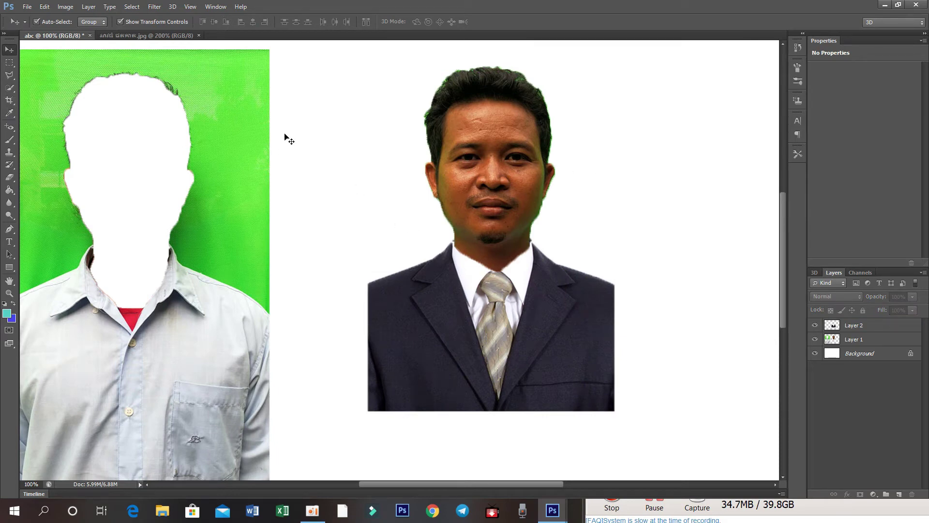
key("ctrl+z")
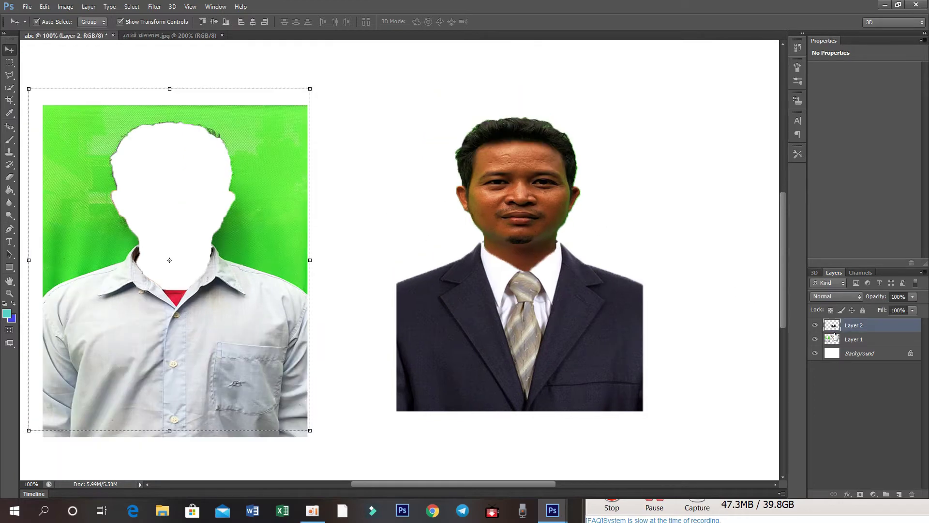
Delete the selected area of the original headless portrait from Layer 1
left_click(841, 340)
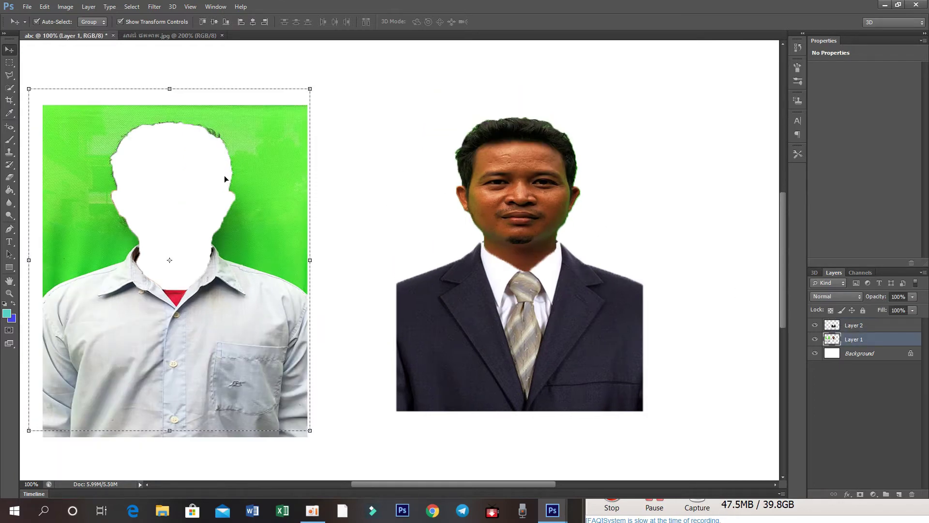
key("Delete")
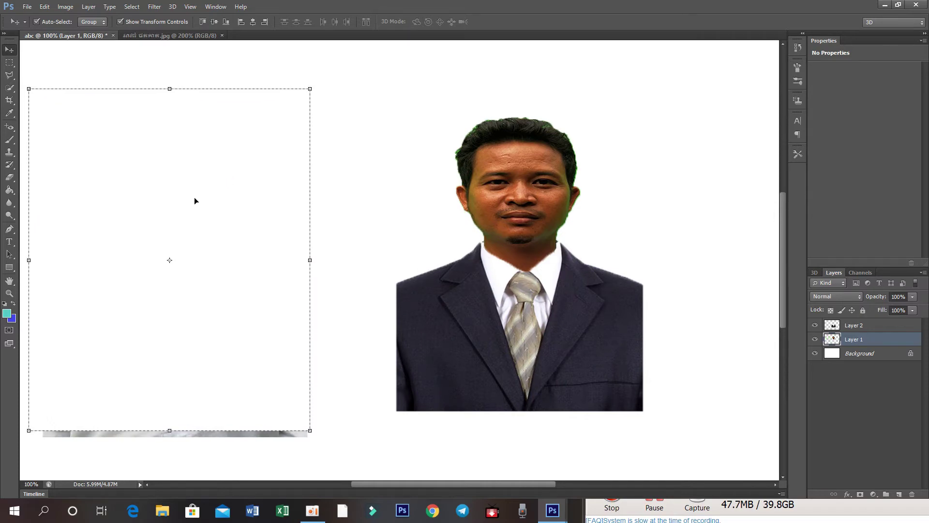
left_click_drag(195, 199, 196, 242)
left_click(460, 193)
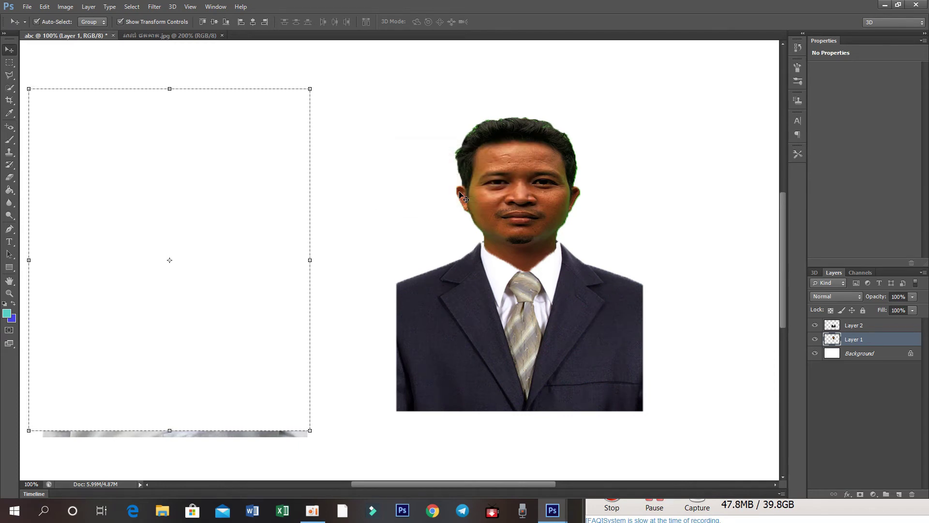
Crop the canvas tightly around the man in the suit, cutting off the empty area beside him and the white strip below the jacket
left_click(10, 100)
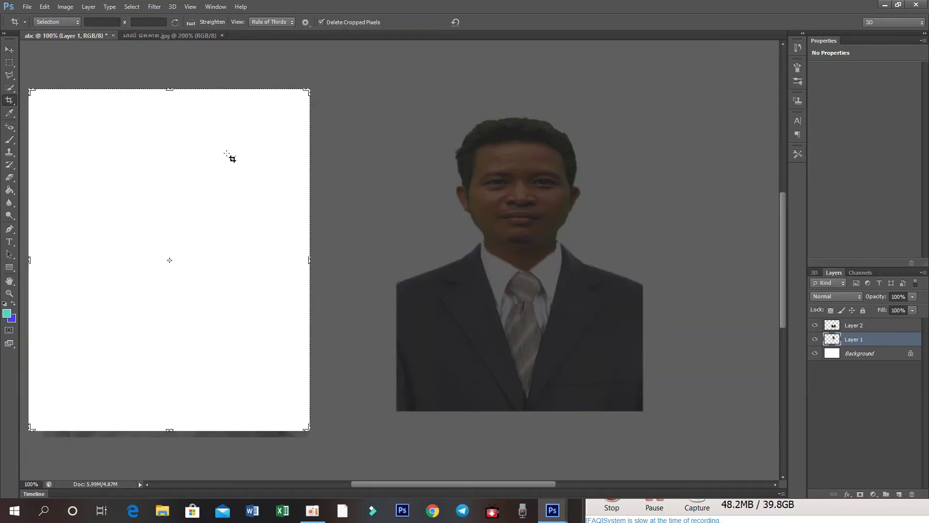
left_click_drag(309, 260, 475, 260)
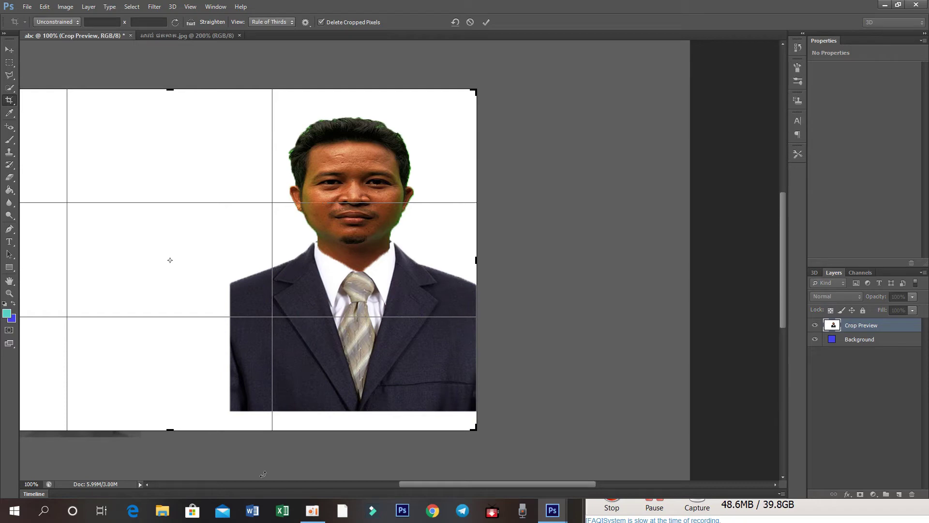
left_click_drag(428, 484, 382, 484)
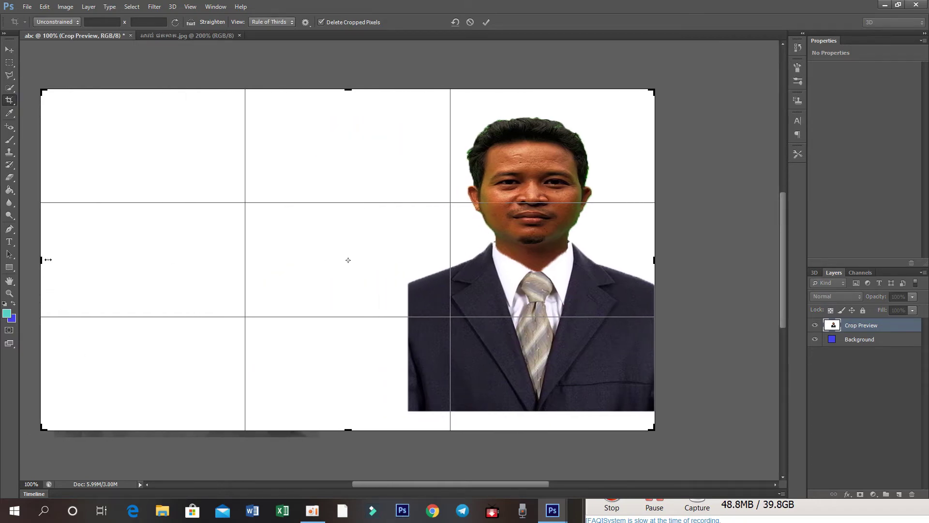
left_click_drag(42, 260, 221, 256)
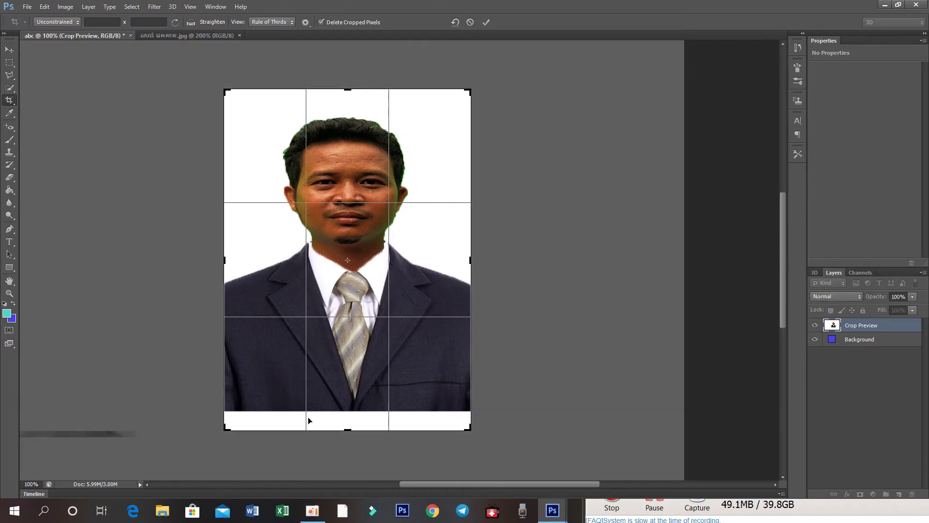
left_click_drag(347, 423, 347, 419)
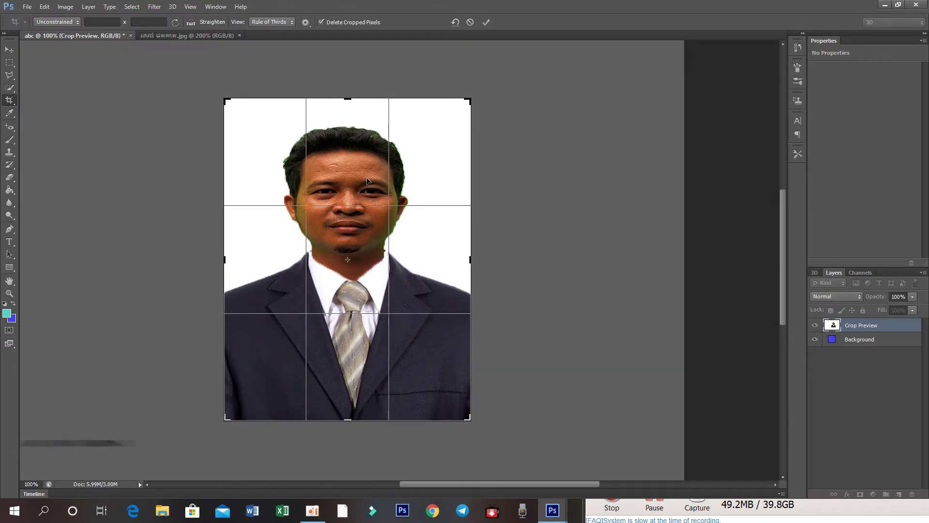
left_click(485, 22)
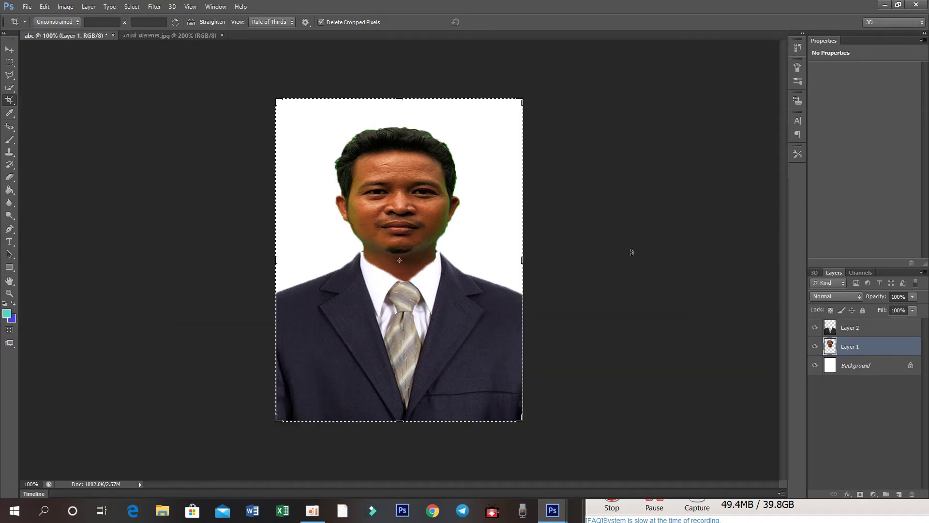
Set the background color to blue #2b2bdf and fill the Background layer behind the man with the turquoise foreground color
left_click(864, 366)
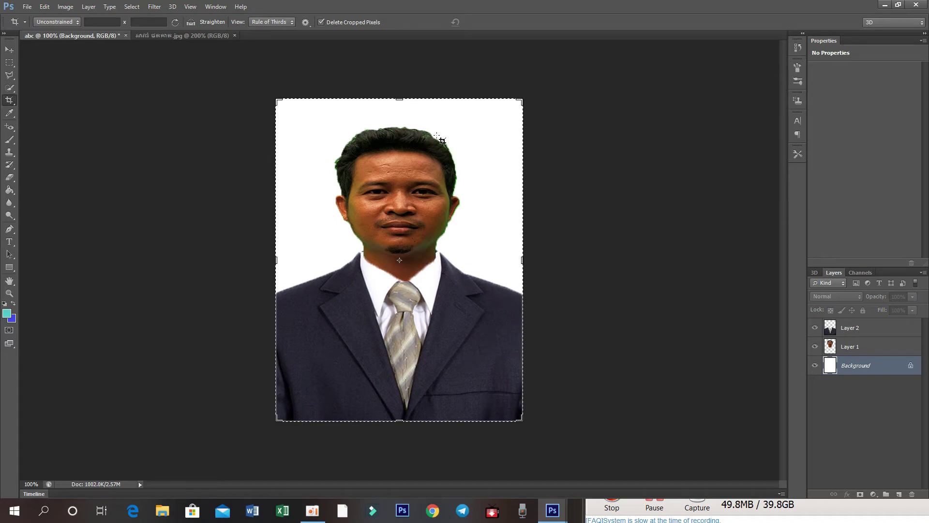
left_click(14, 319)
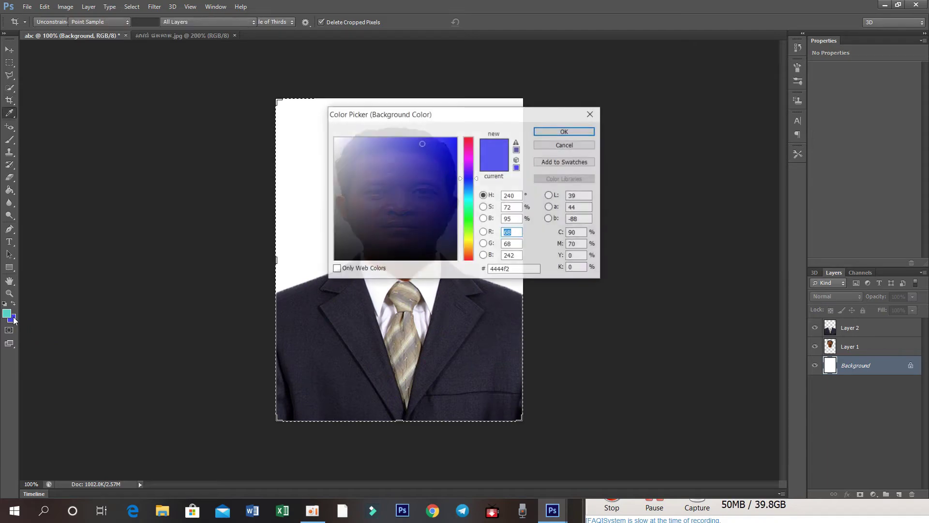
left_click(433, 153)
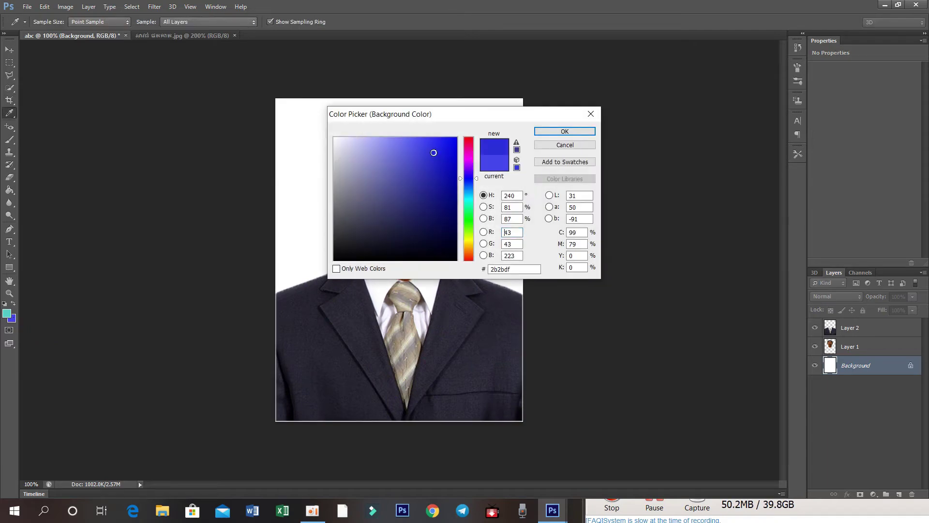
left_click(566, 131)
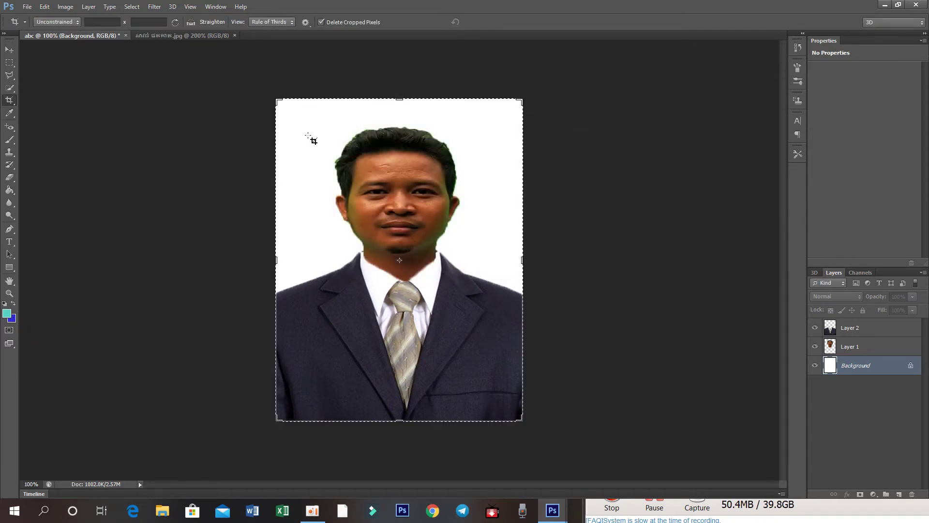
left_click(8, 190)
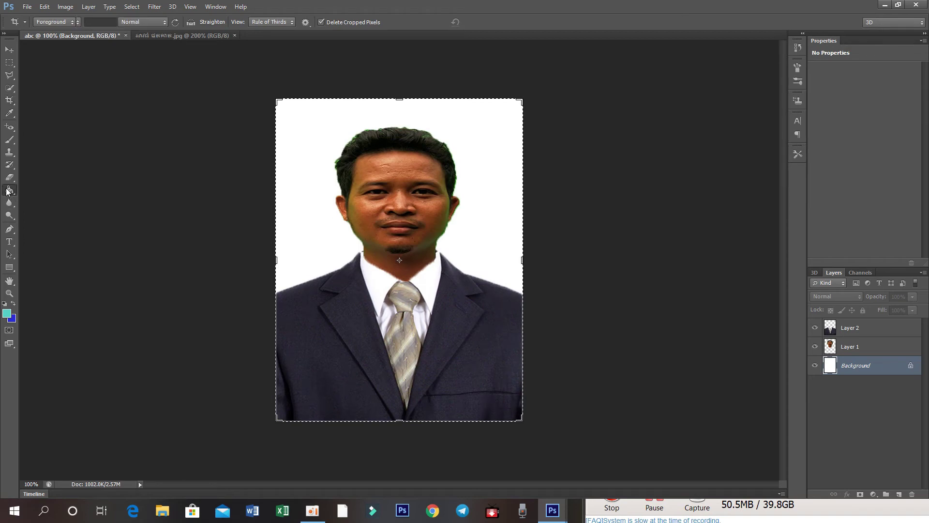
left_click(303, 172)
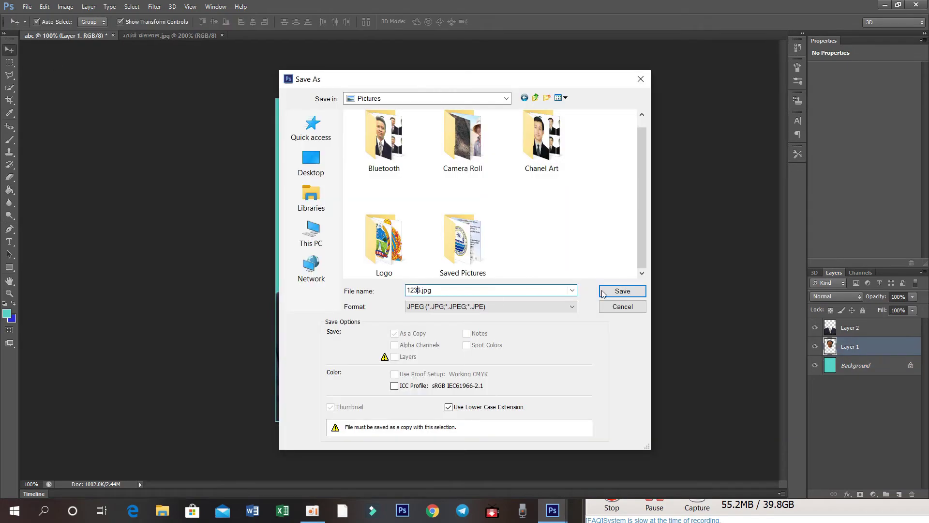
Save a JPEG copy as 1236.jpg in Pictures at Maximum quality 12 with the Baseline ("Standard") format
left_click(603, 293)
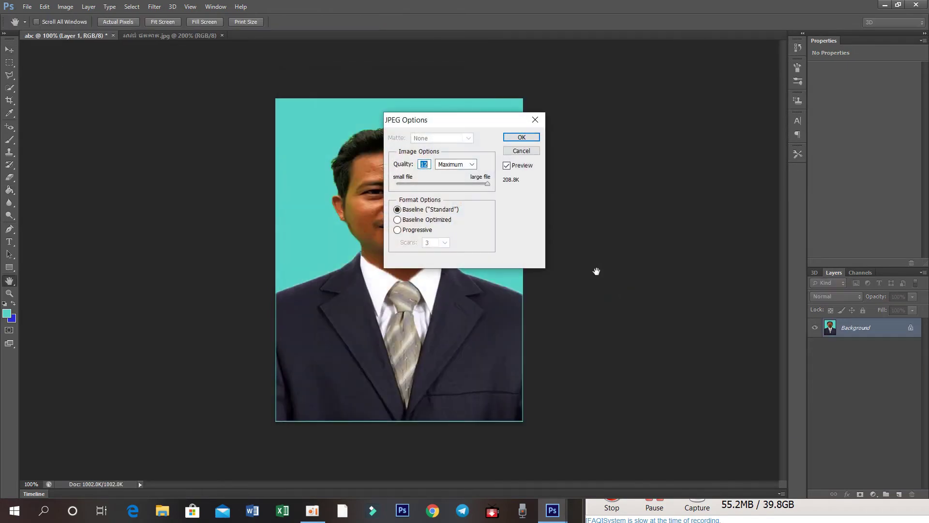
left_click(522, 138)
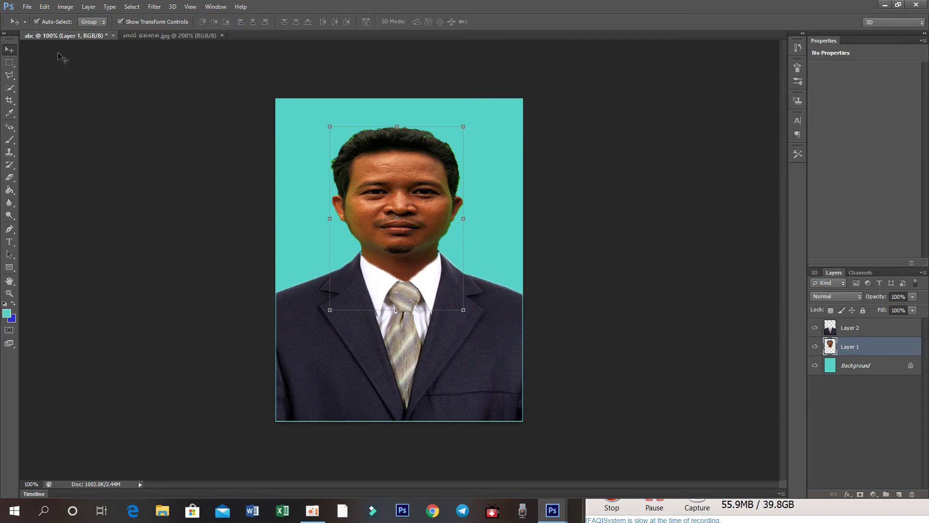
Create a new white 15 × 10 cm document at 300 pixels/inch in 8-bit RGB Color
left_click(27, 6)
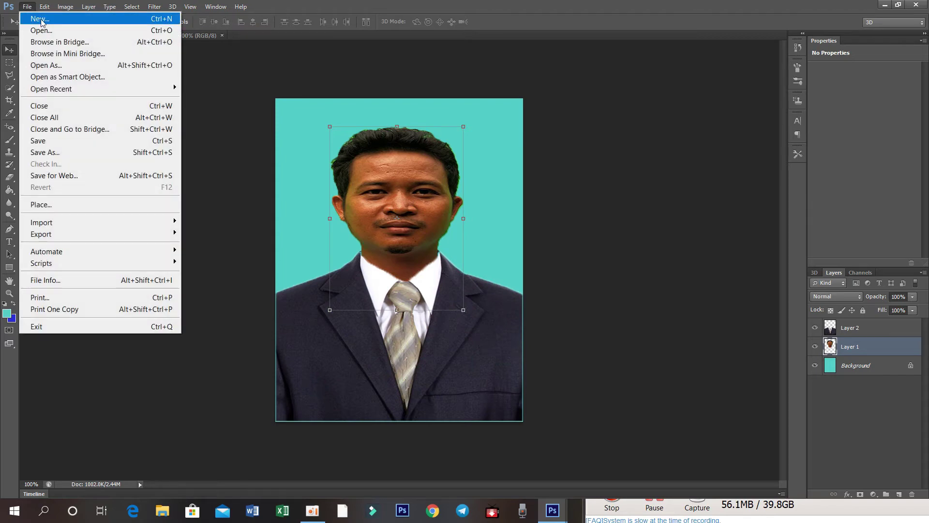
left_click(47, 19)
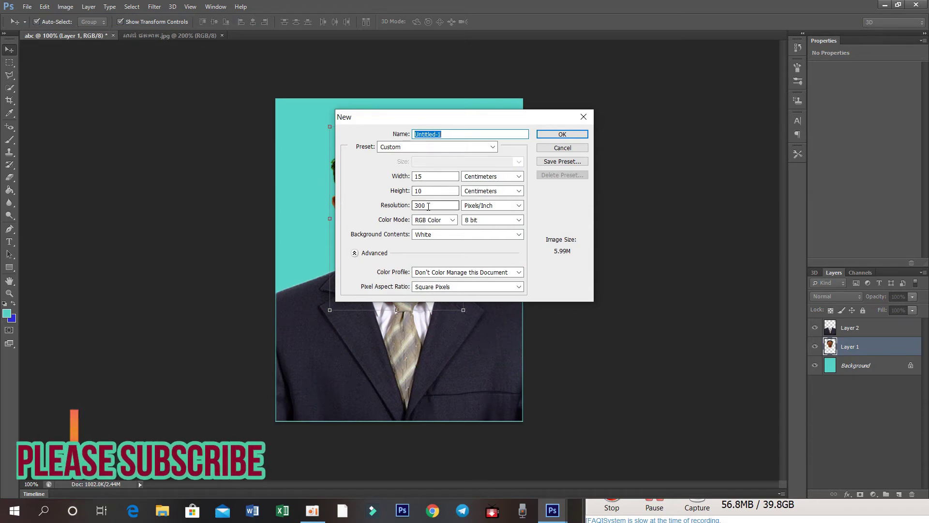
left_click(568, 136)
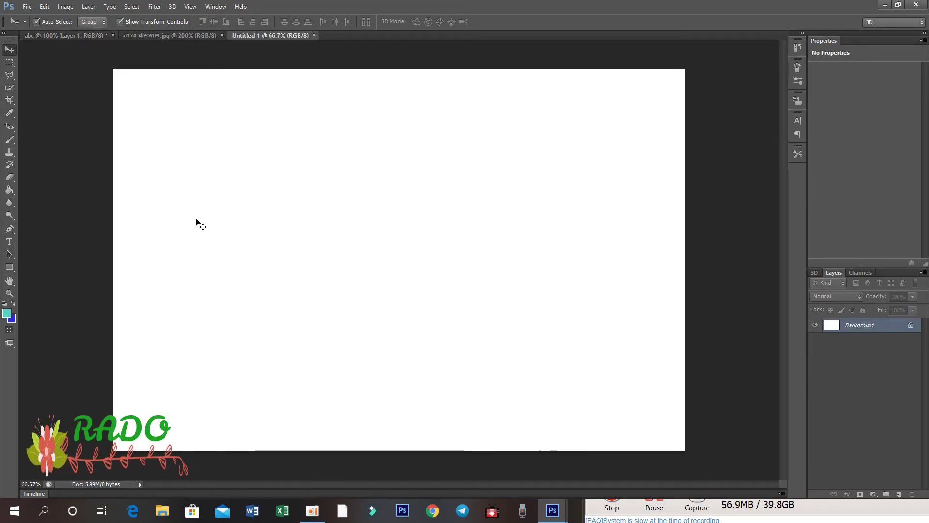
Open the portrait file 1236 from the Pictures folder
left_click(27, 7)
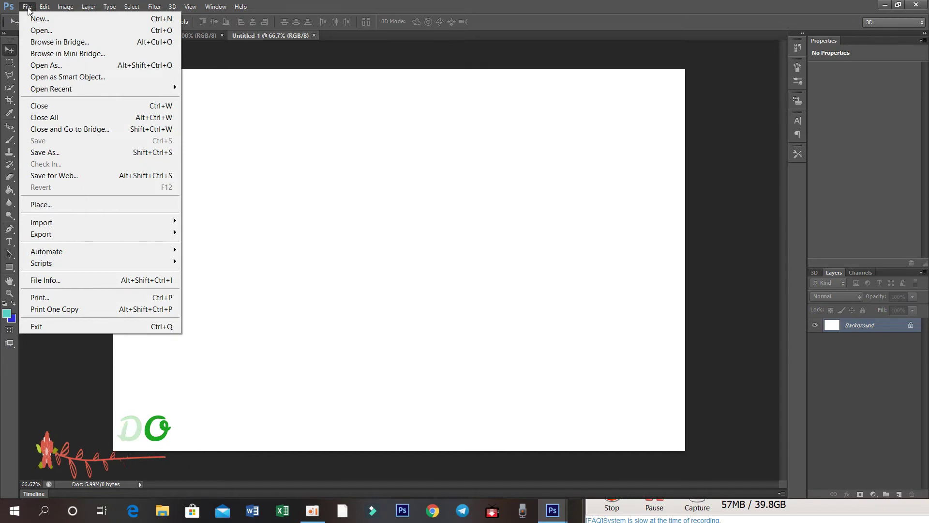
left_click(54, 30)
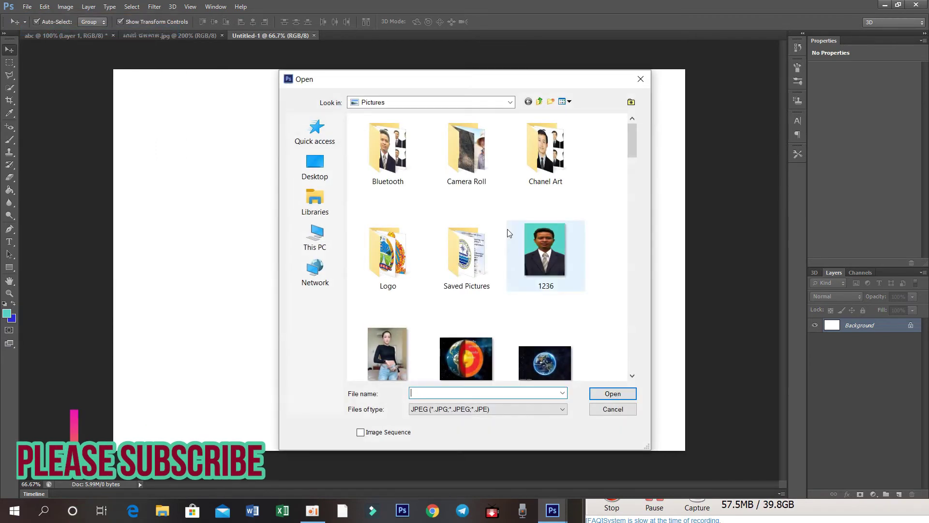
left_click(567, 254)
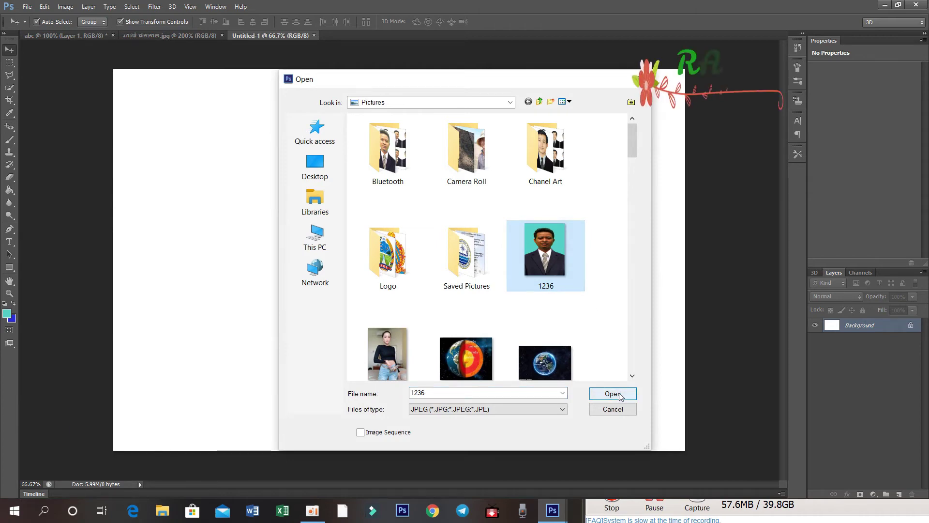
double_click(561, 260)
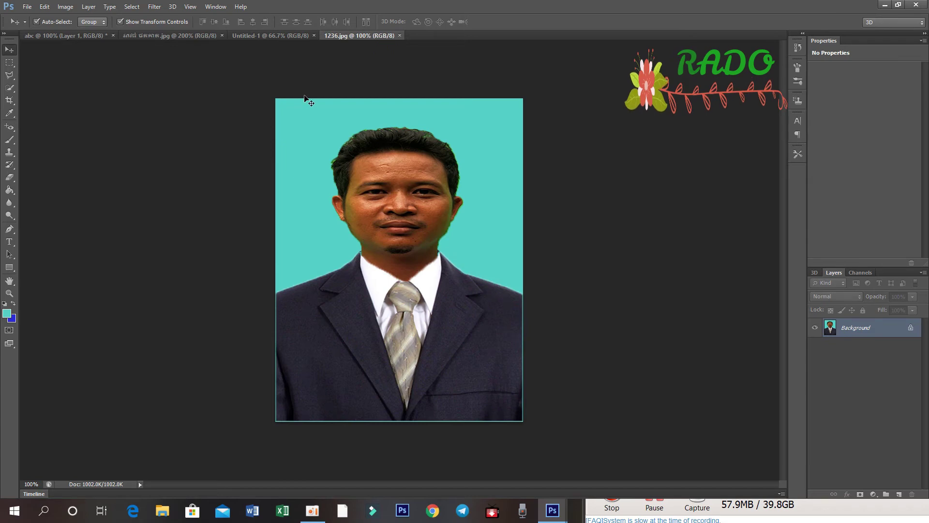
Undock 1236.jpg into a floating window over the blank Untitled-1 document
left_click(271, 36)
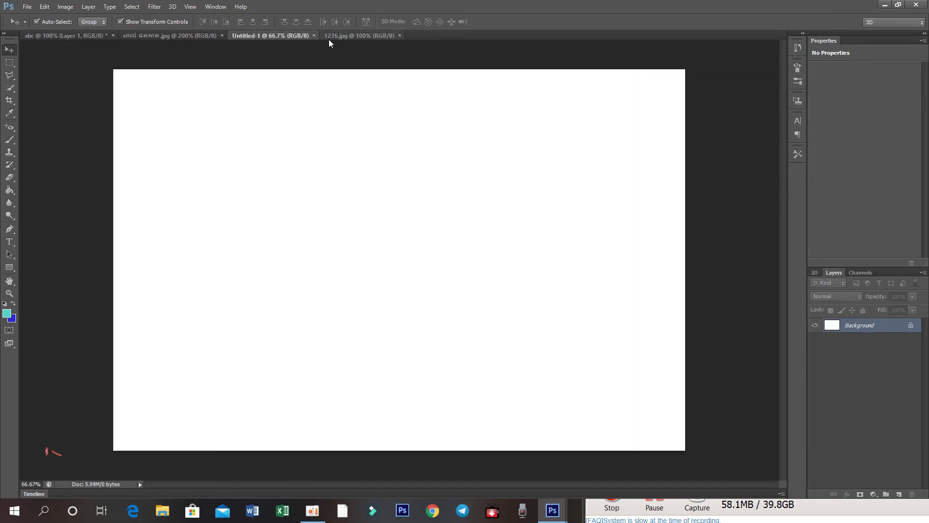
left_click(341, 36)
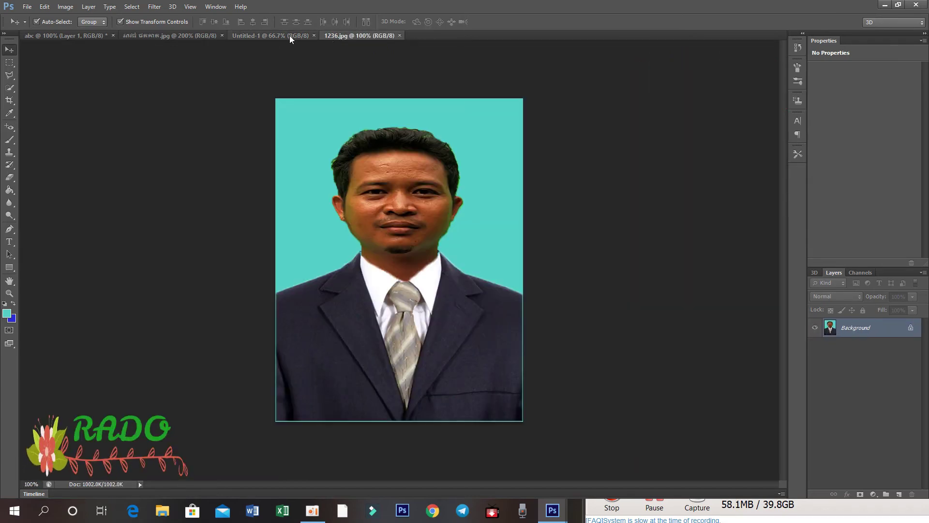
left_click(285, 35)
left_click_drag(341, 34, 316, 83)
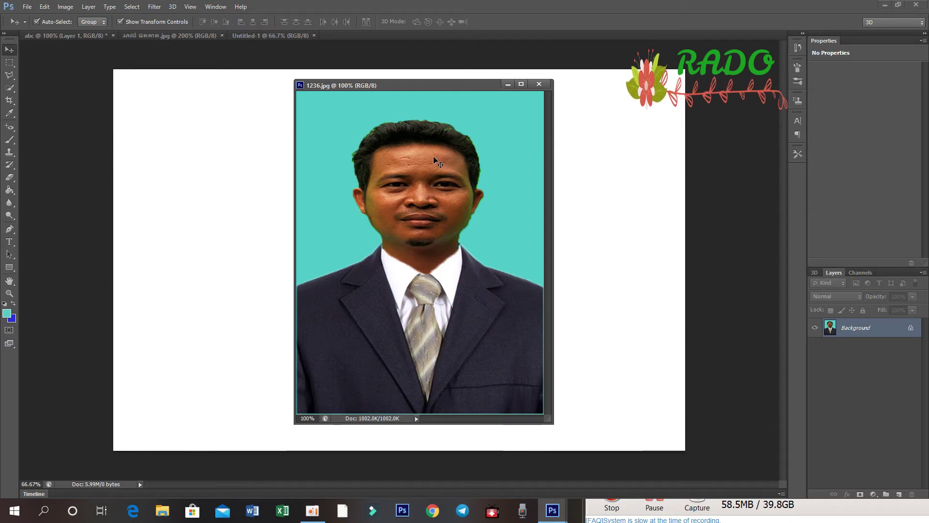
Crop the portrait in 1236.jpg, trimming the lower part of the jacket and a strip of background above the head
left_click(9, 101)
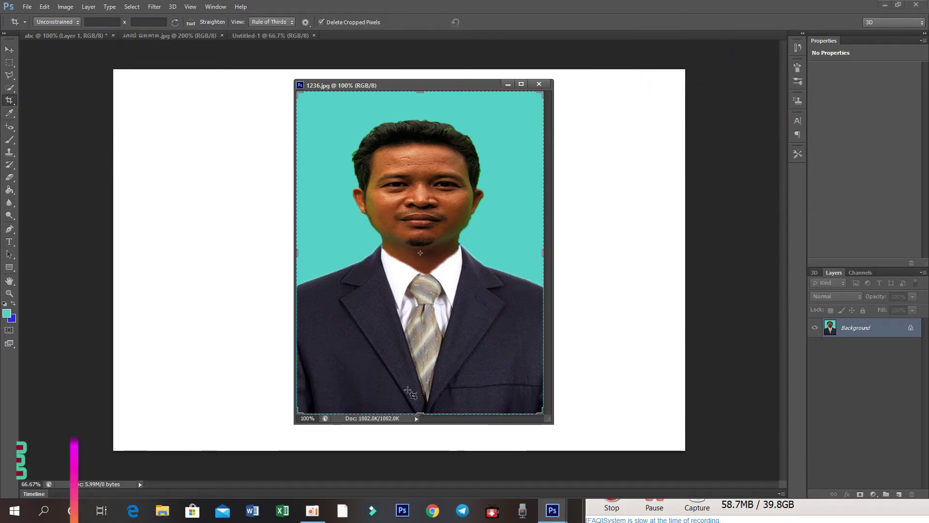
left_click_drag(420, 417, 424, 388)
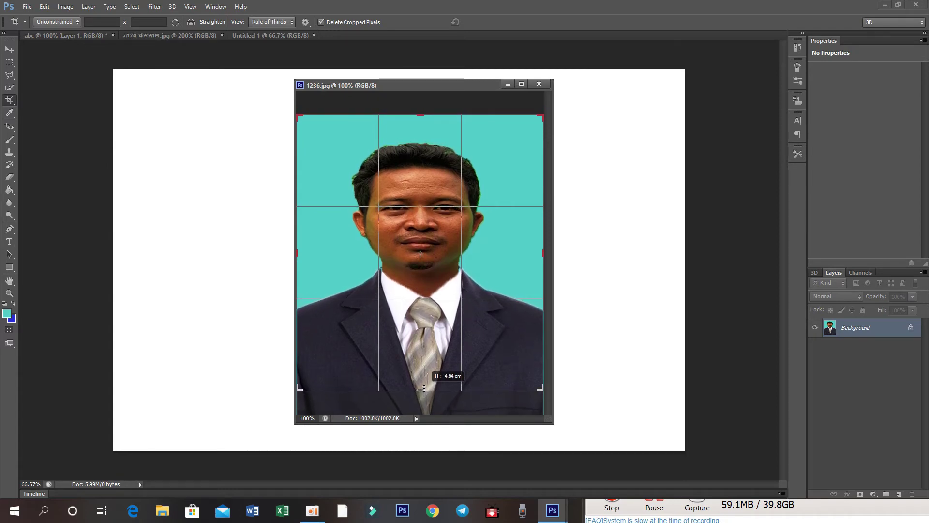
left_click_drag(424, 388, 424, 385)
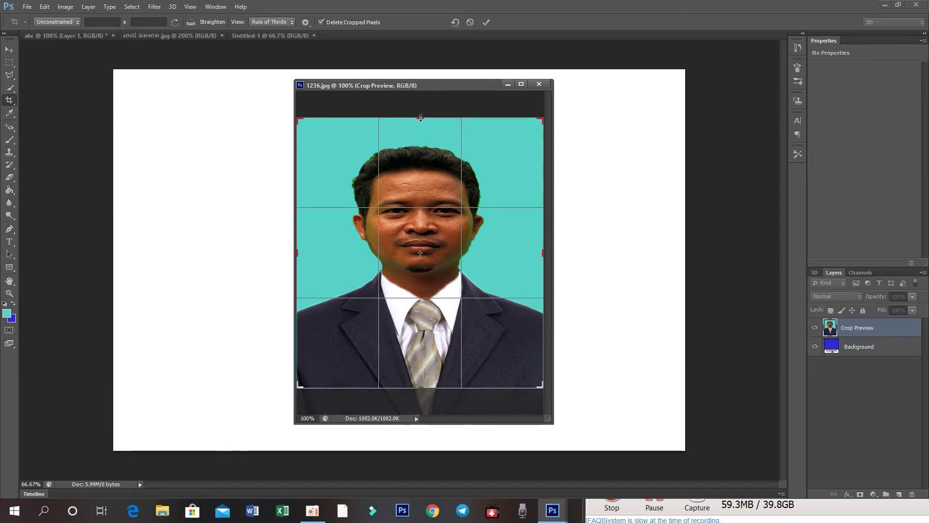
left_click_drag(418, 119, 417, 125)
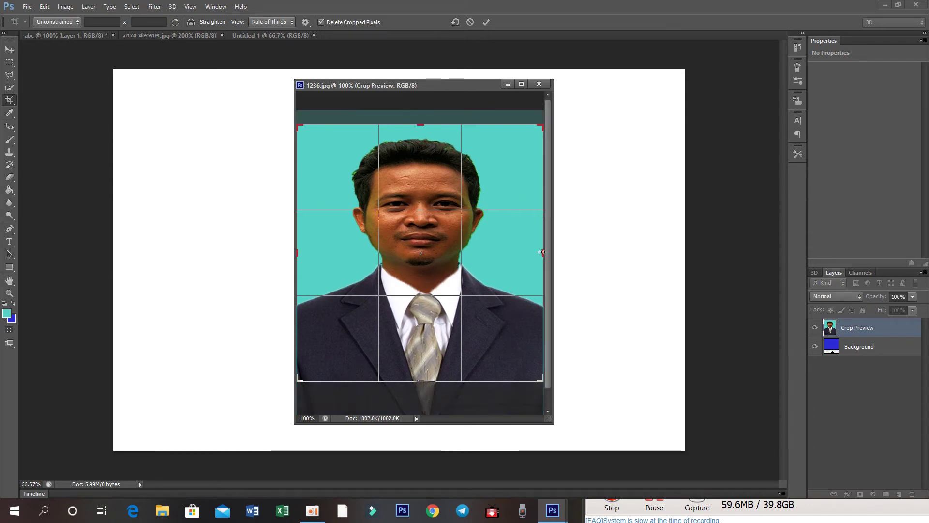
mouse_move(541, 252)
left_mouse_down()
mouse_move(531, 252)
mouse_move(543, 252)
left_mouse_up()
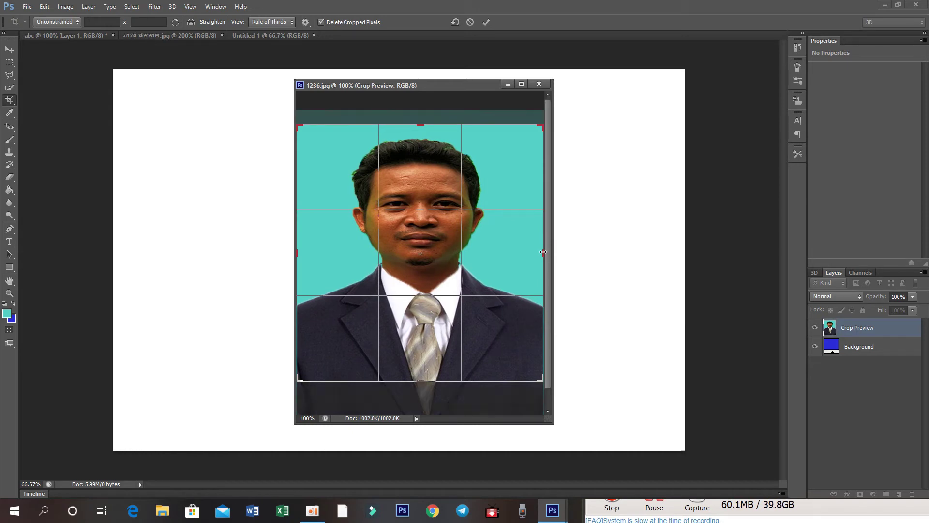
left_click(485, 22)
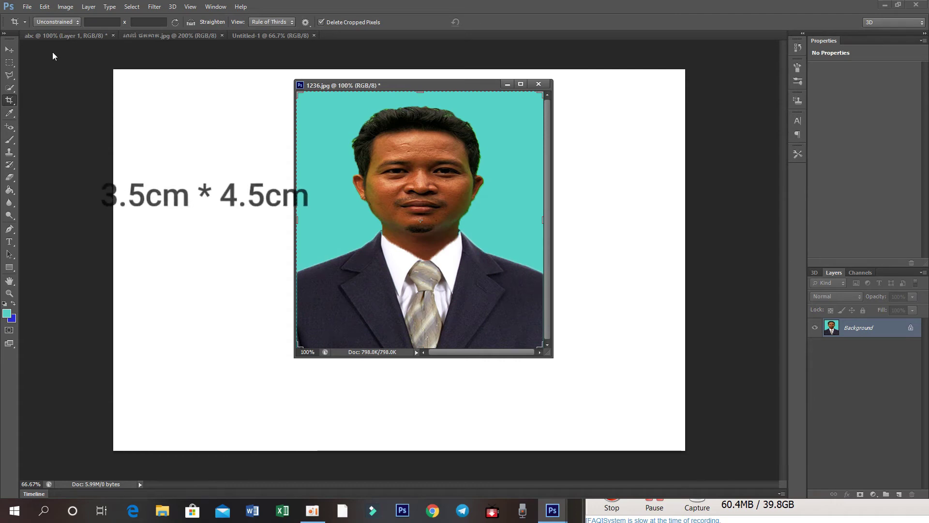
Crop the portrait to the 3.5 cm W x 4.5 cm H 300 ppi preset size
left_click(75, 22)
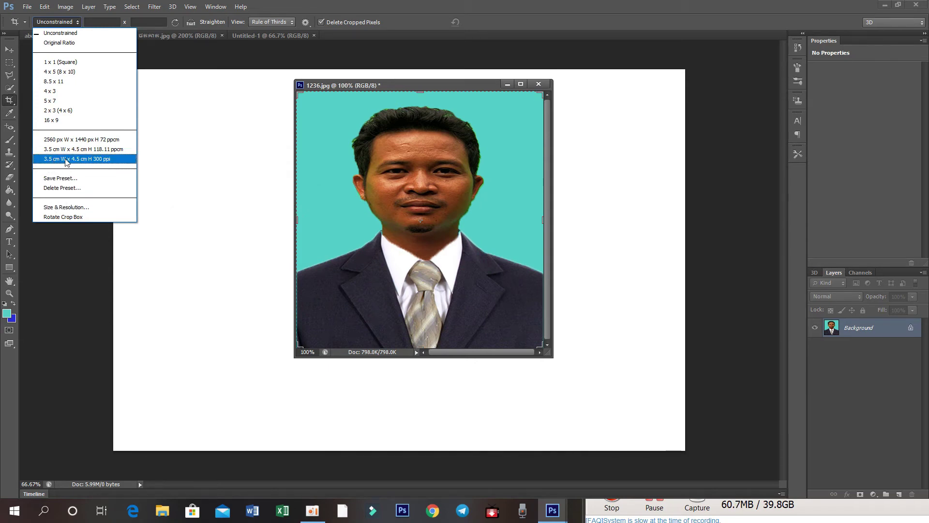
left_click(116, 159)
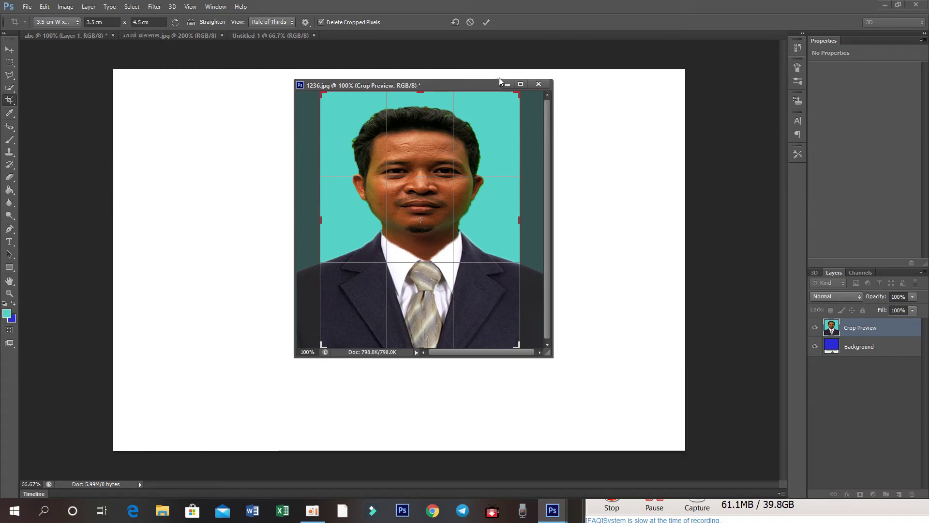
left_click(486, 22)
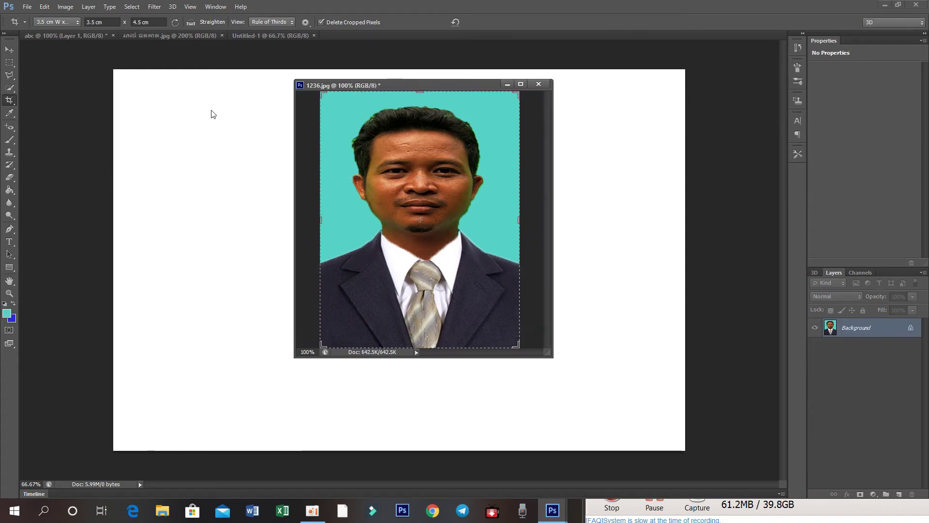
Copy the portrait into Untitled-1, minimize the 1236.jpg window and place the copy in the page's upper-left corner
left_click(10, 51)
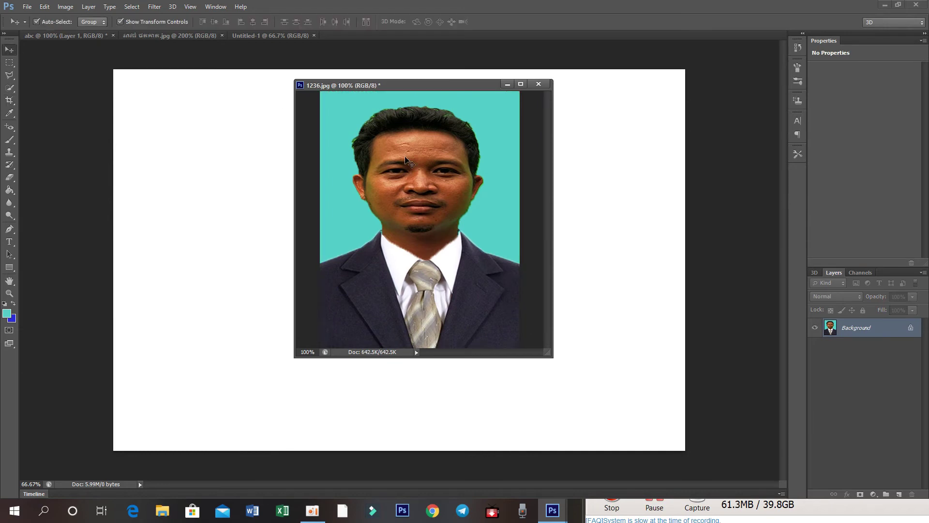
left_click_drag(375, 159, 271, 173)
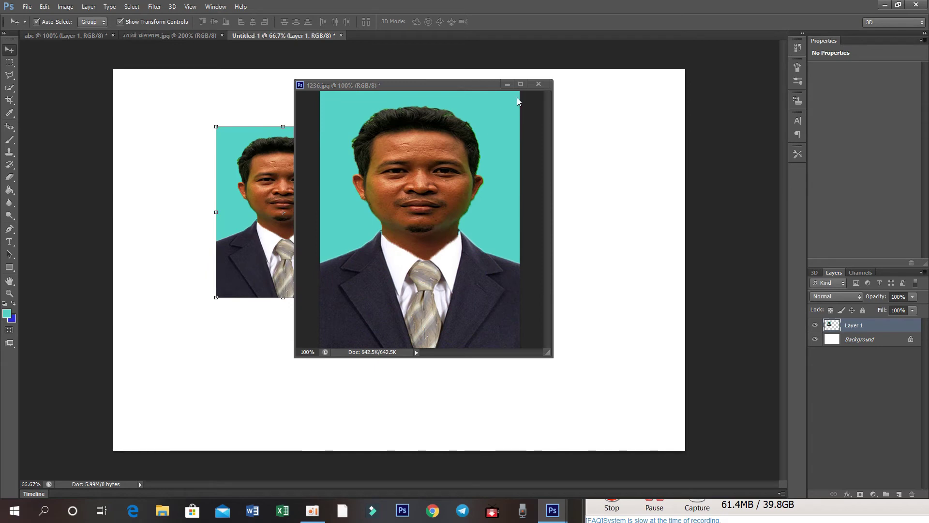
left_click(507, 84)
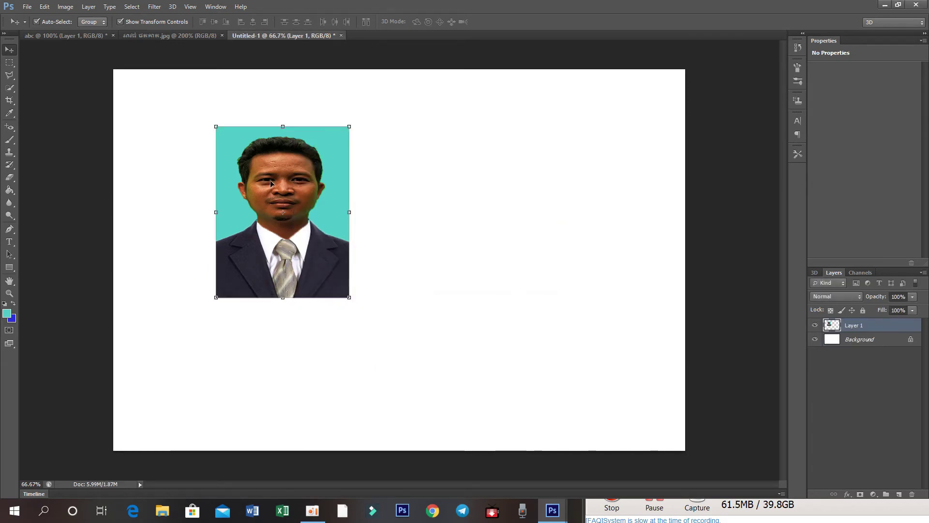
left_click_drag(272, 180, 179, 129)
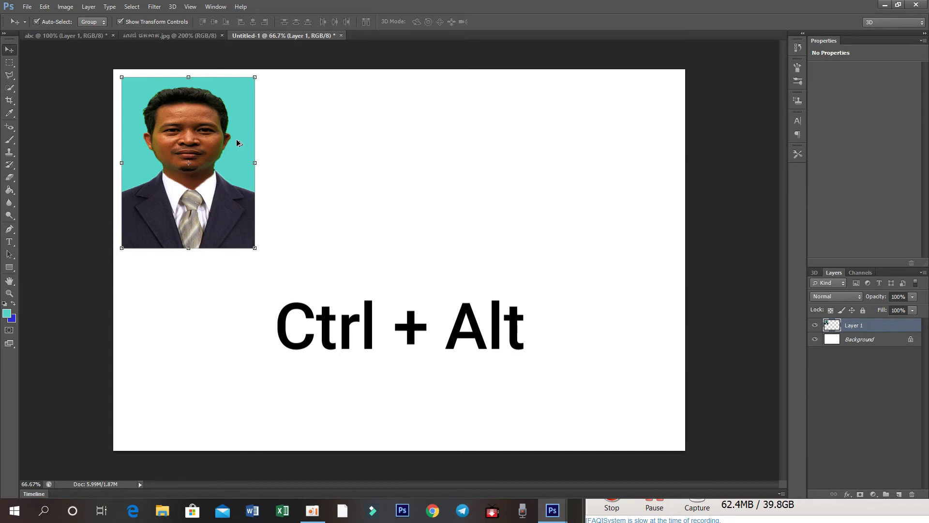
Duplicate the portrait three times to make an evenly spaced row of four, and duplicate the whole row directly below it
left_click_drag(237, 143, 374, 141)
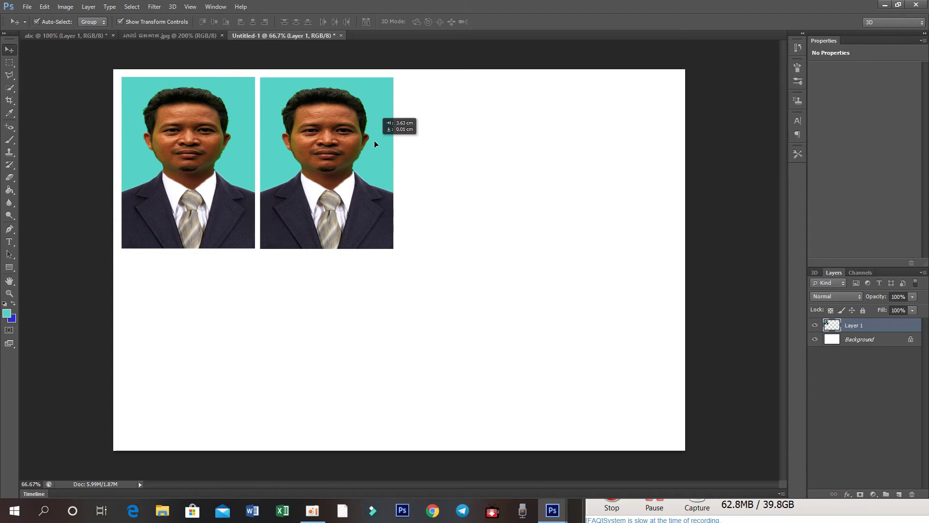
left_click_drag(375, 141, 374, 141)
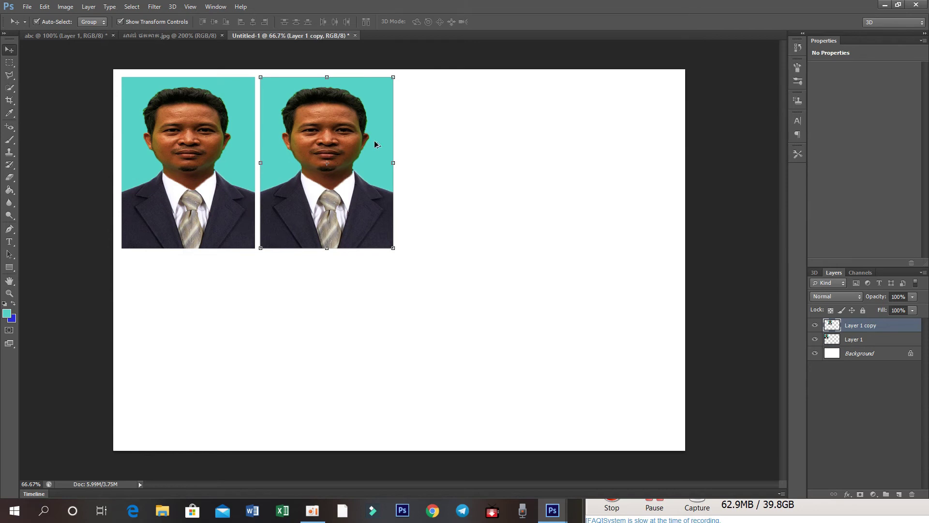
left_click_drag(375, 144, 512, 141)
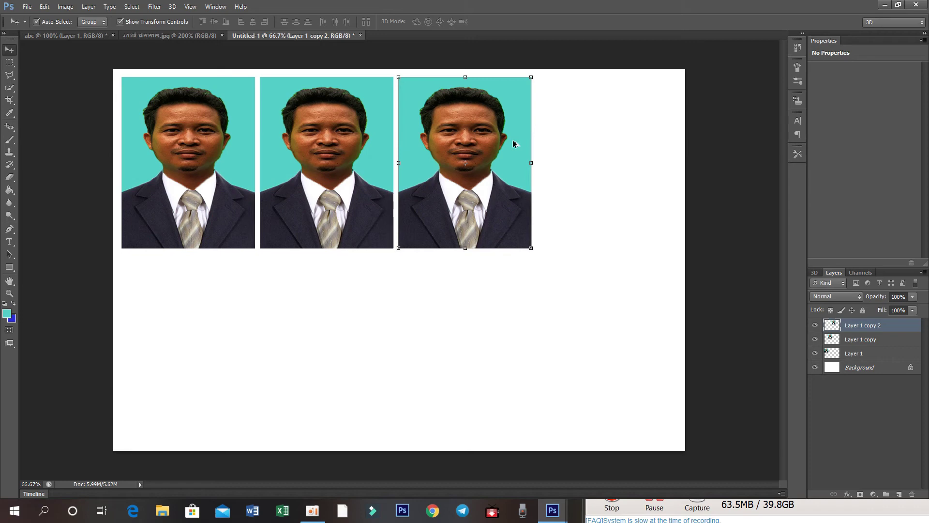
left_click_drag(515, 144, 651, 143)
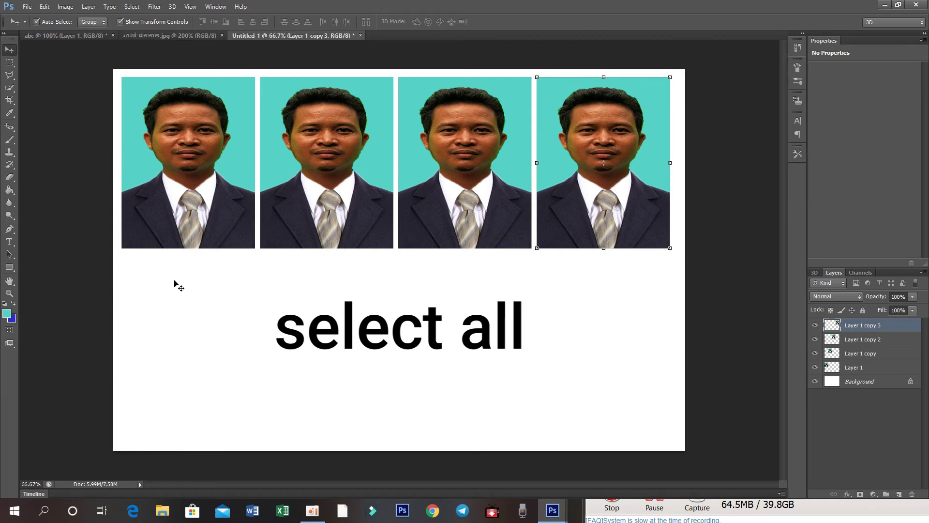
left_click_drag(174, 281, 593, 217)
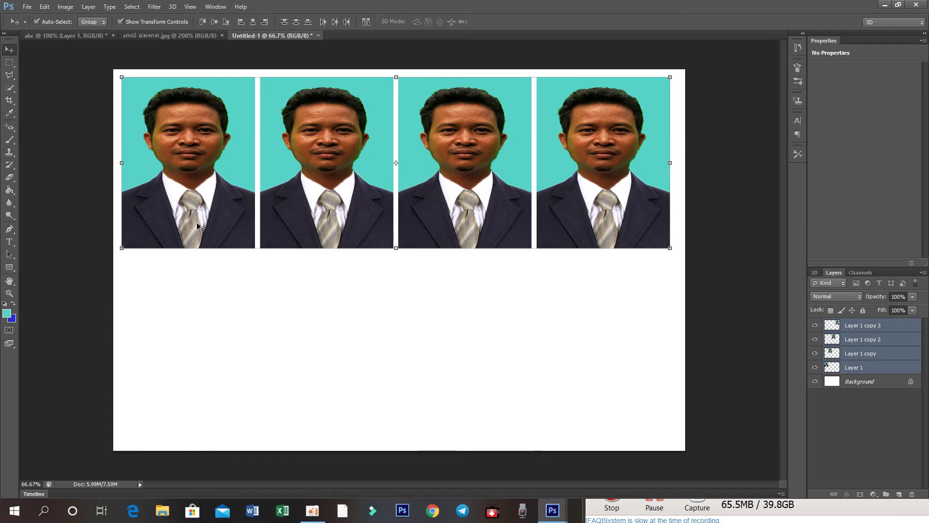
left_click_drag(197, 225, 196, 401)
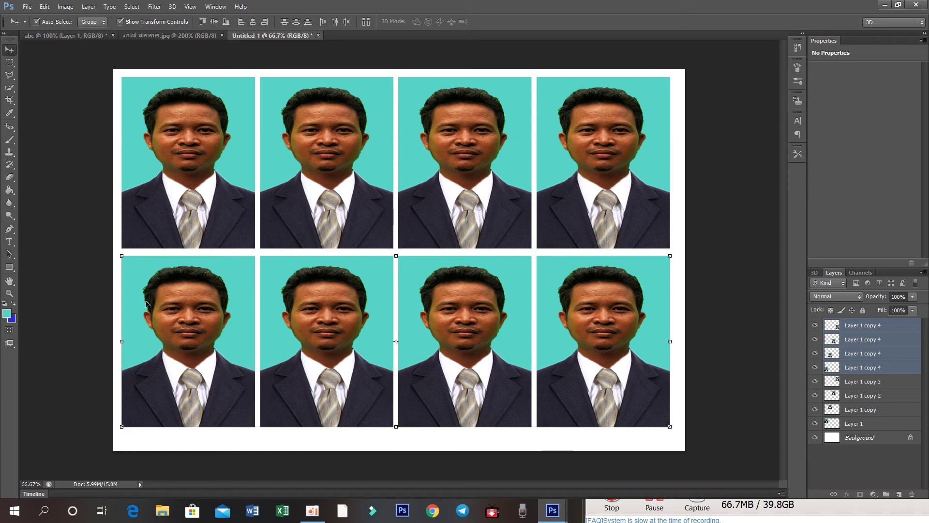
Save the photo sheet as Untitled-1.png in Pictures in PNG format with Smallest / Slow compression and no interlacing
left_click(27, 7)
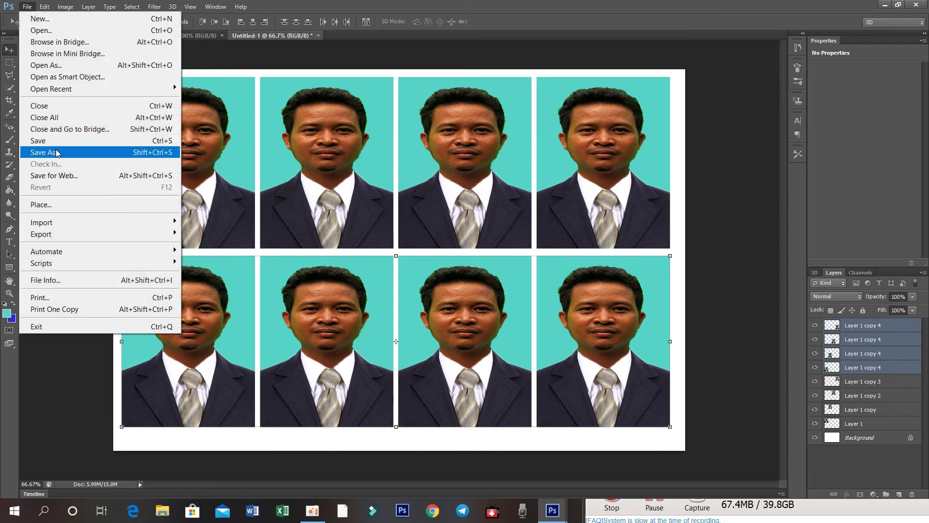
left_click(57, 153)
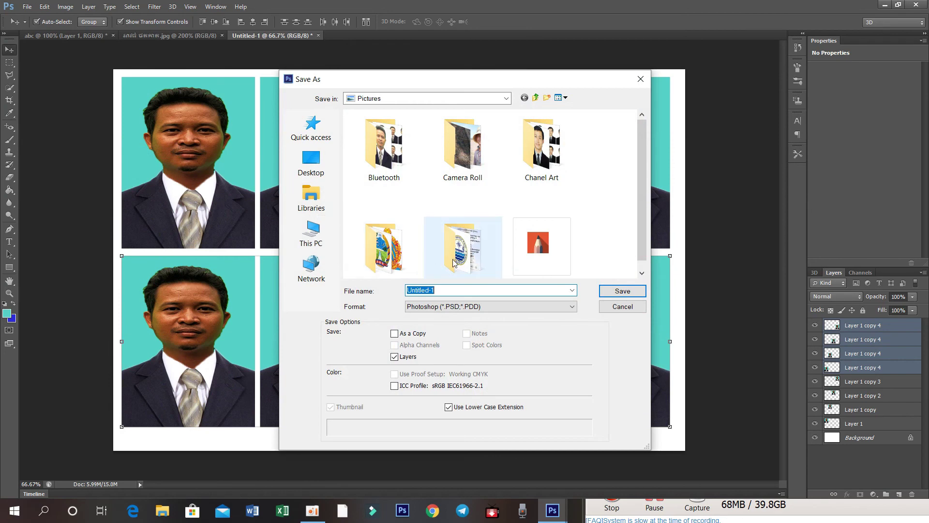
left_click(547, 307)
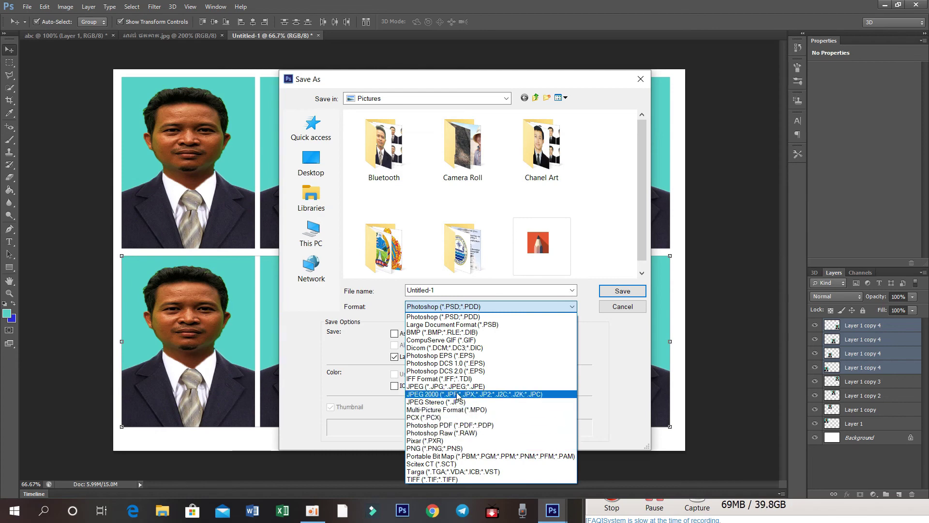
left_click(450, 447)
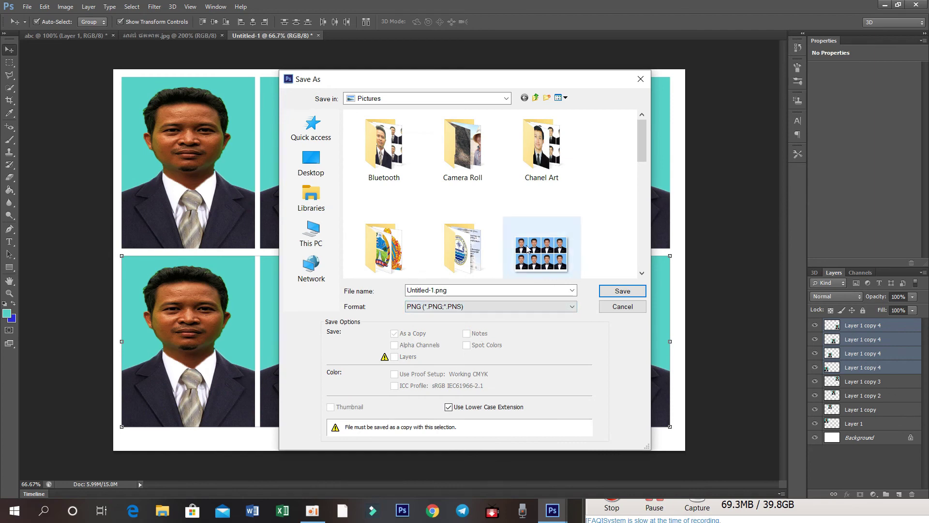
left_click(622, 292)
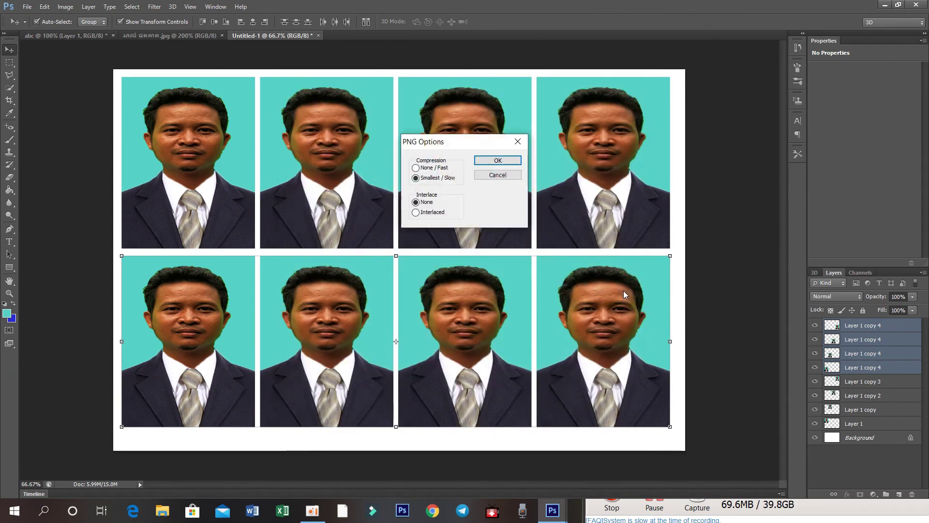
left_click(498, 160)
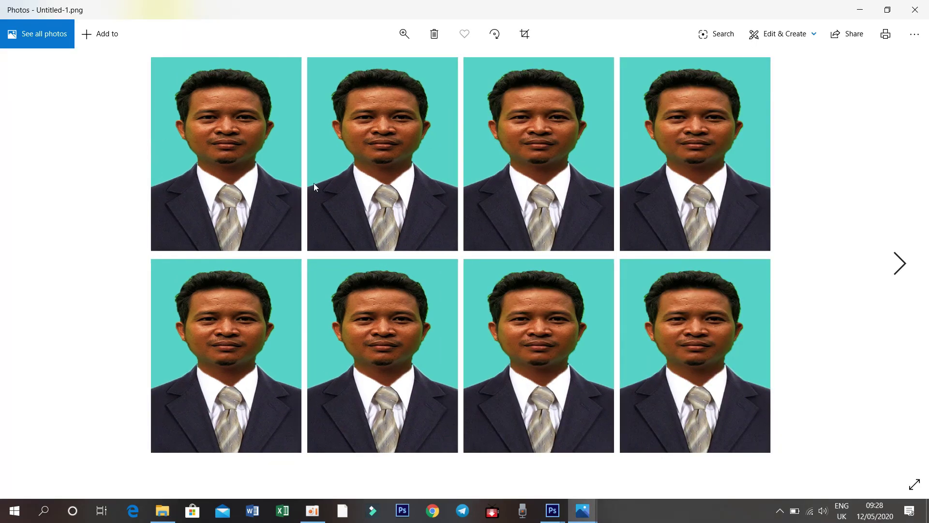
Compare the saved Untitled-1.png sheet with the original green-background portrait in Photos
left_click(899, 263)
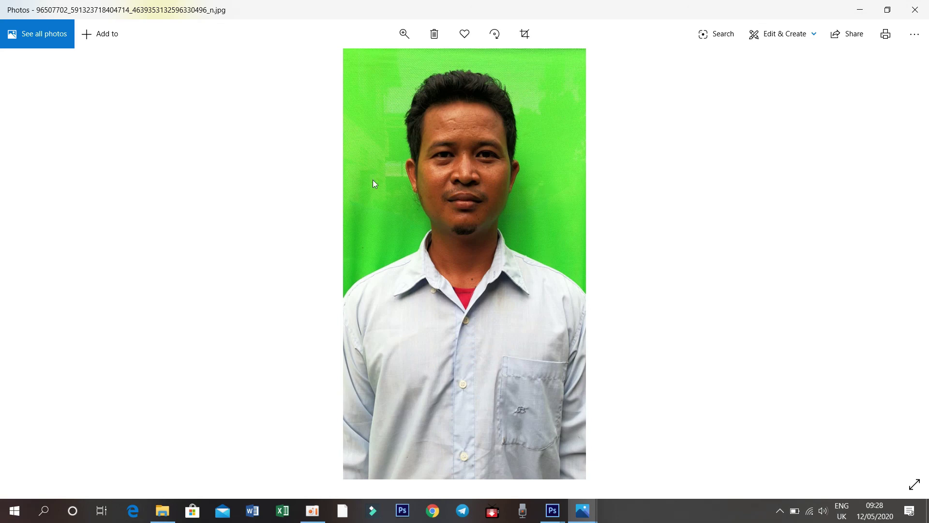
key("Right")
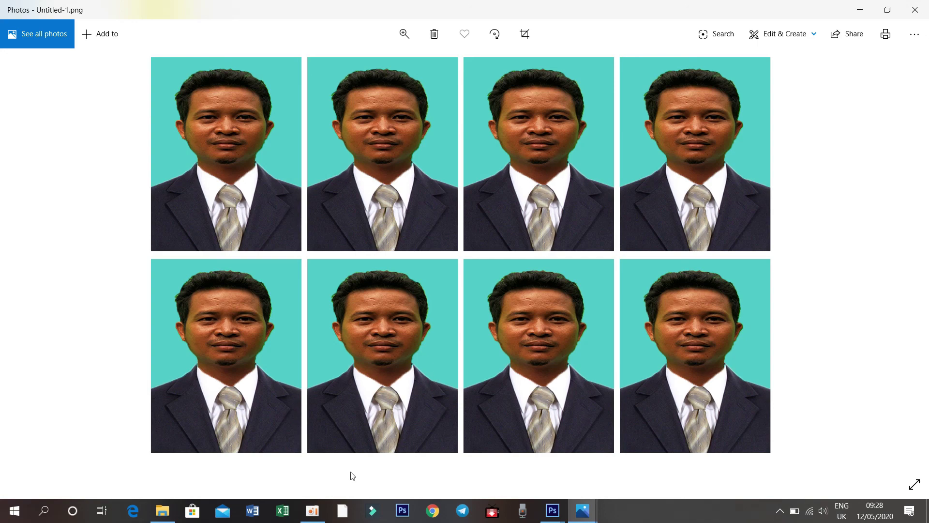
mouse_move(312, 511)
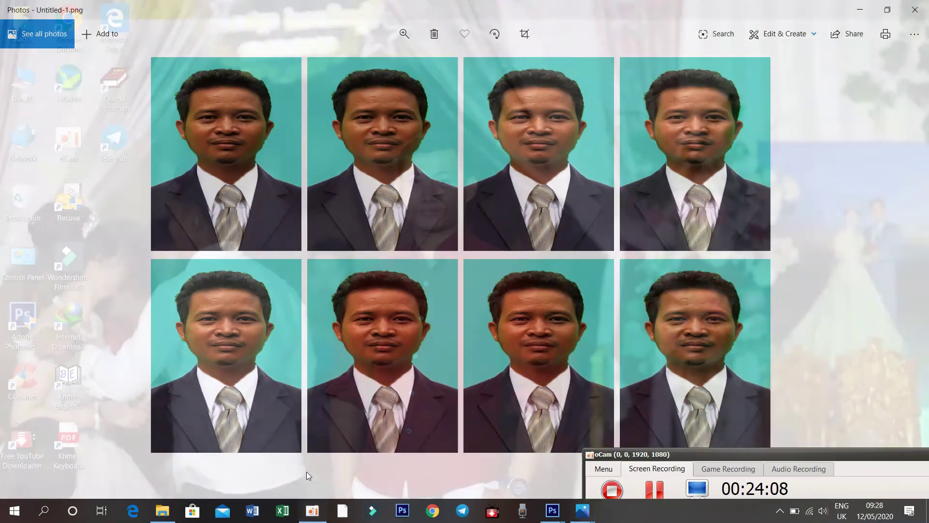
left_click(307, 472)
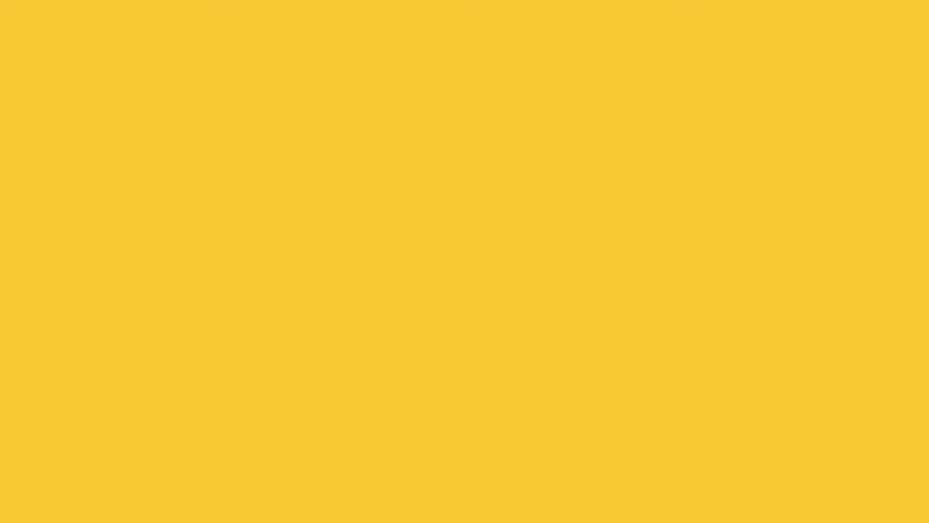